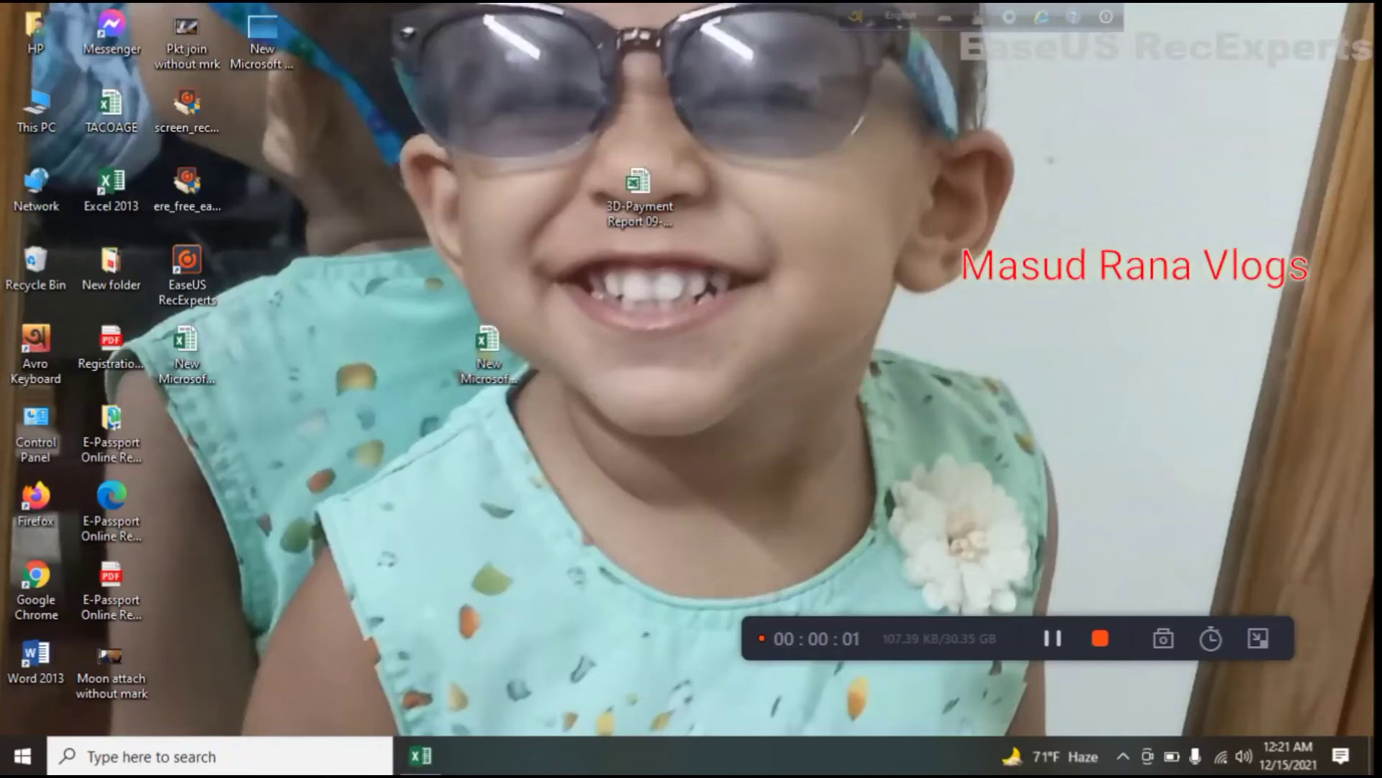
Open New Microsoft Excel Worksheet (2) from the desktop and select a large cell block from A1.
left_click(1258, 639)
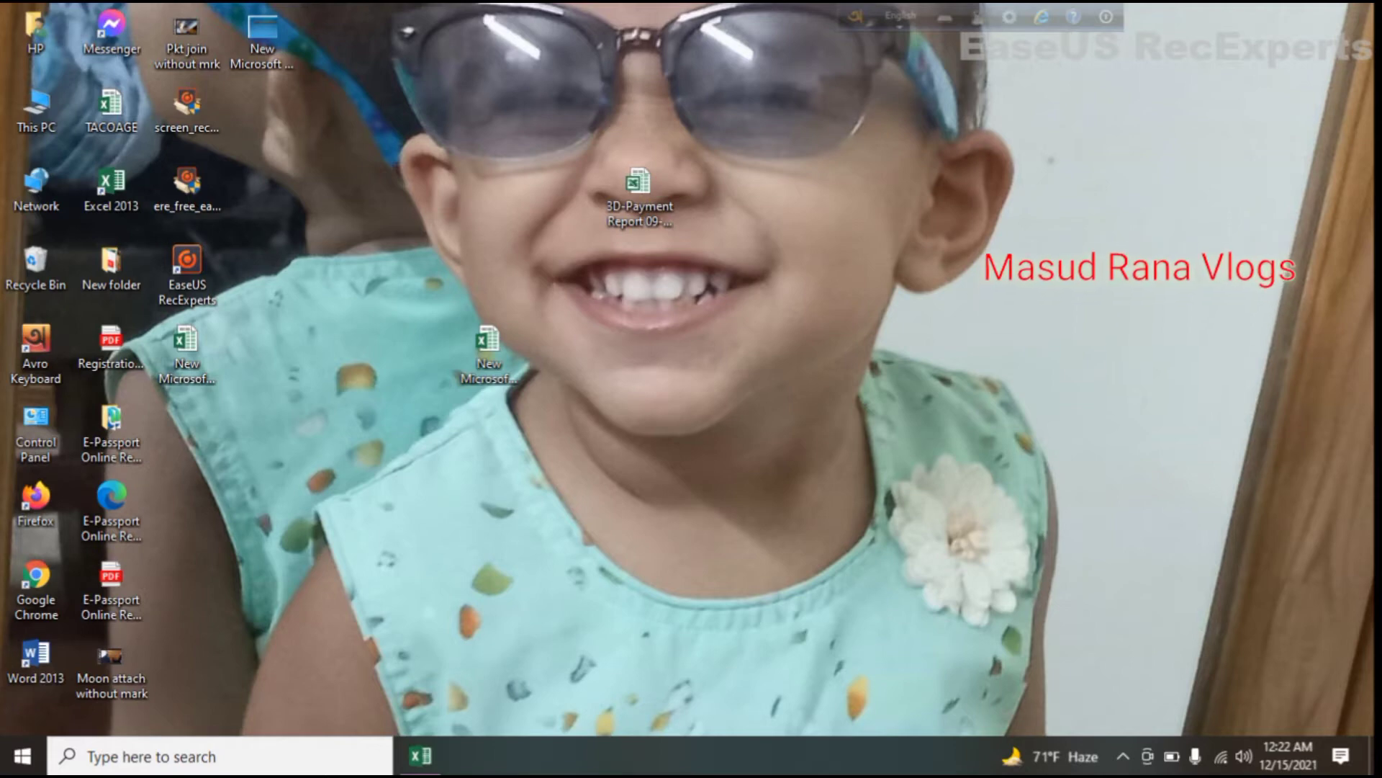
double_click(487, 349)
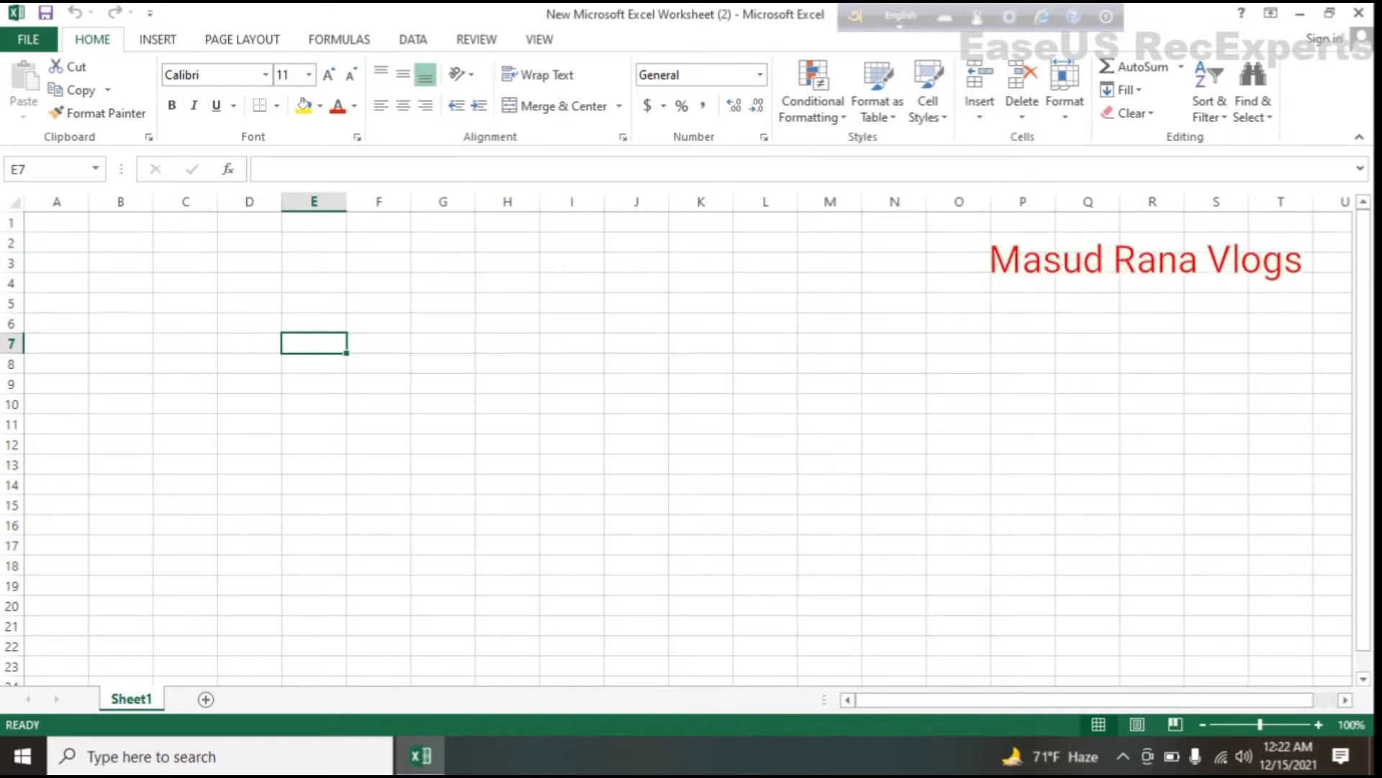
mouse_move(56, 222)
left_mouse_down()
mouse_move(266, 363)
mouse_move(921, 625)
mouse_move(1346, 659)
mouse_move(1346, 671)
left_mouse_up()
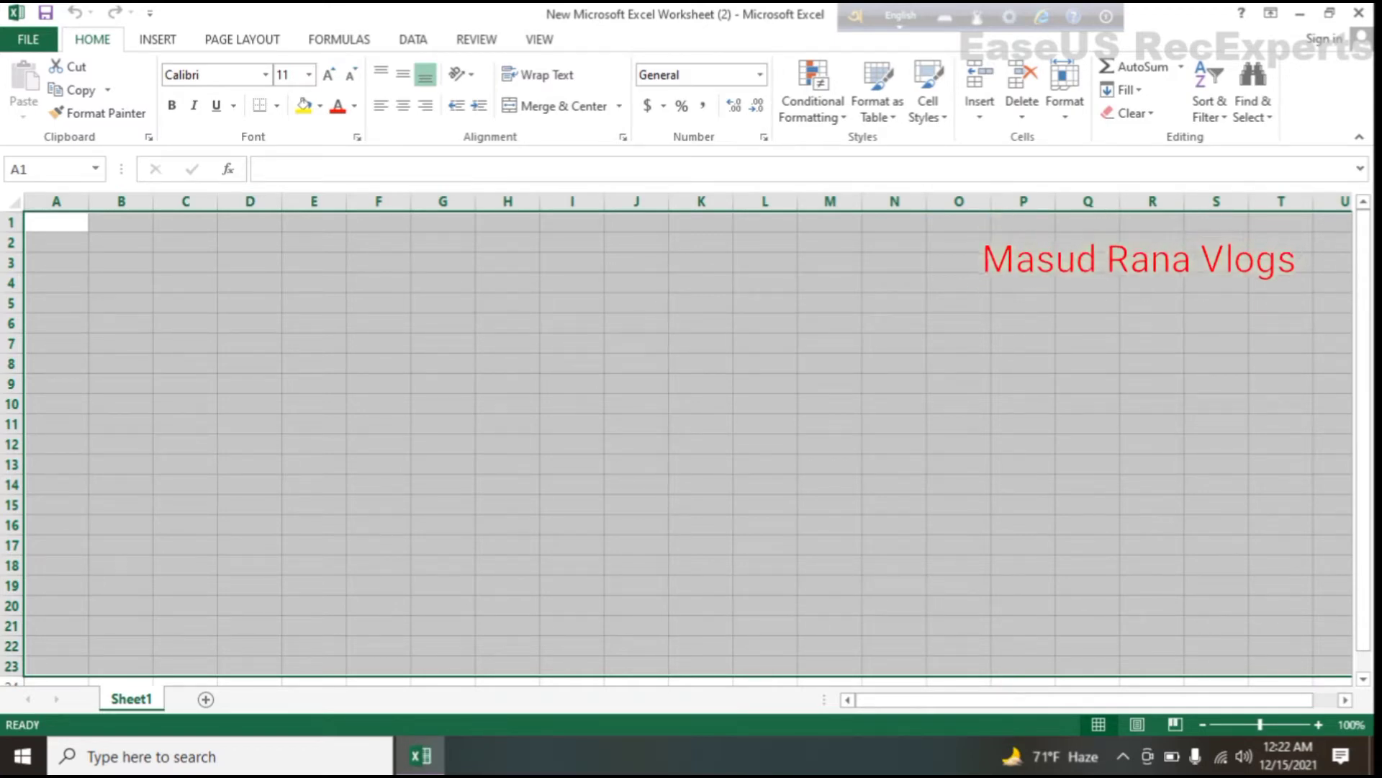
Select cell F7, step down column F, then return to F7.
left_click(378, 343)
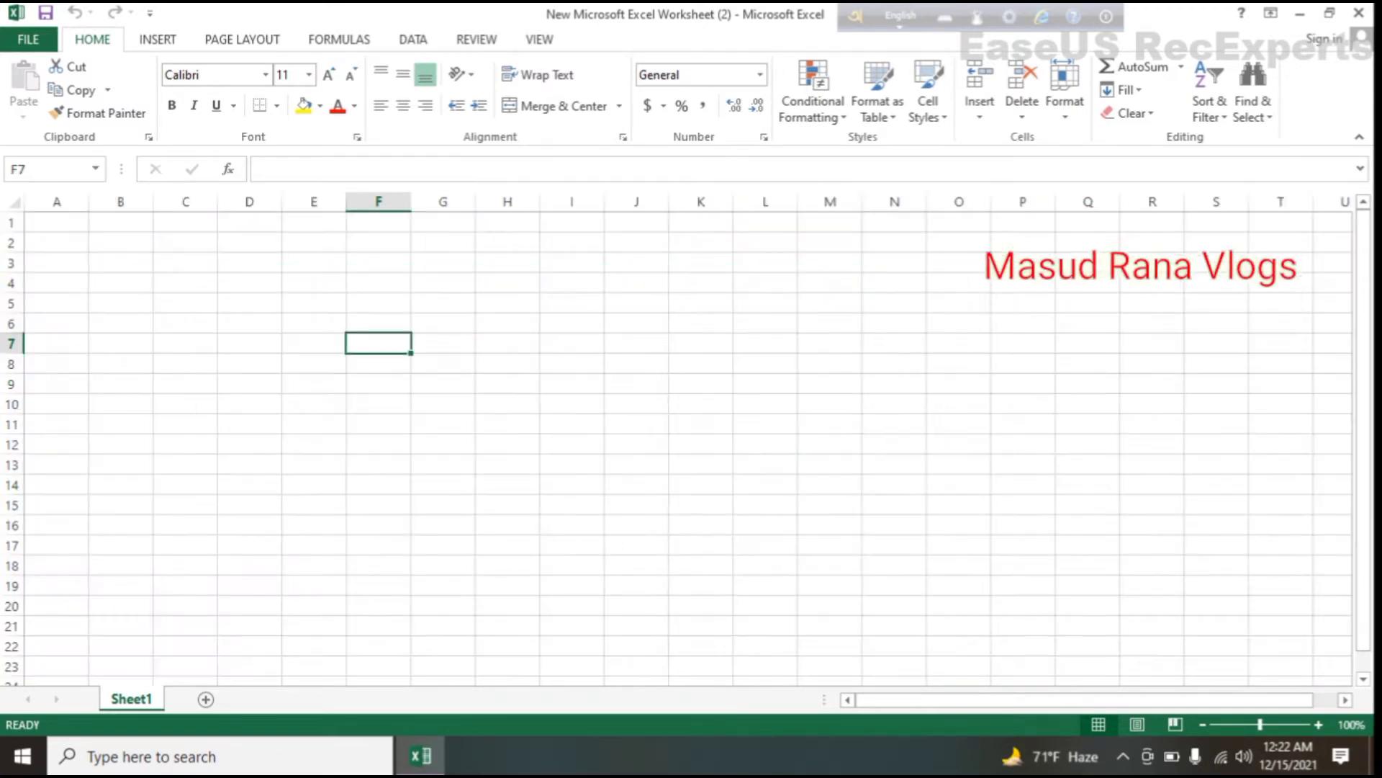
key("Down")
key("Down")
key("Down")
key("Down")
key("Down")
left_click(378, 343)
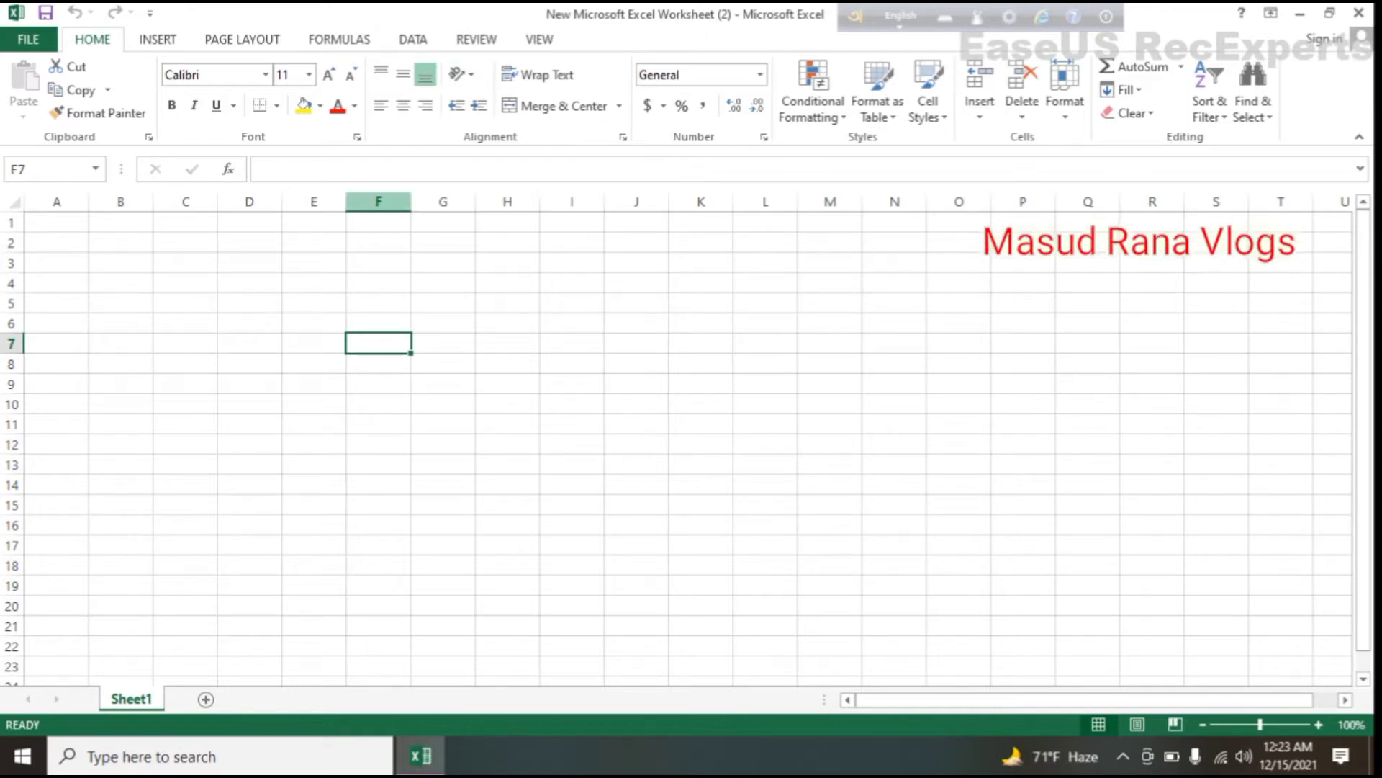
left_click(378, 202)
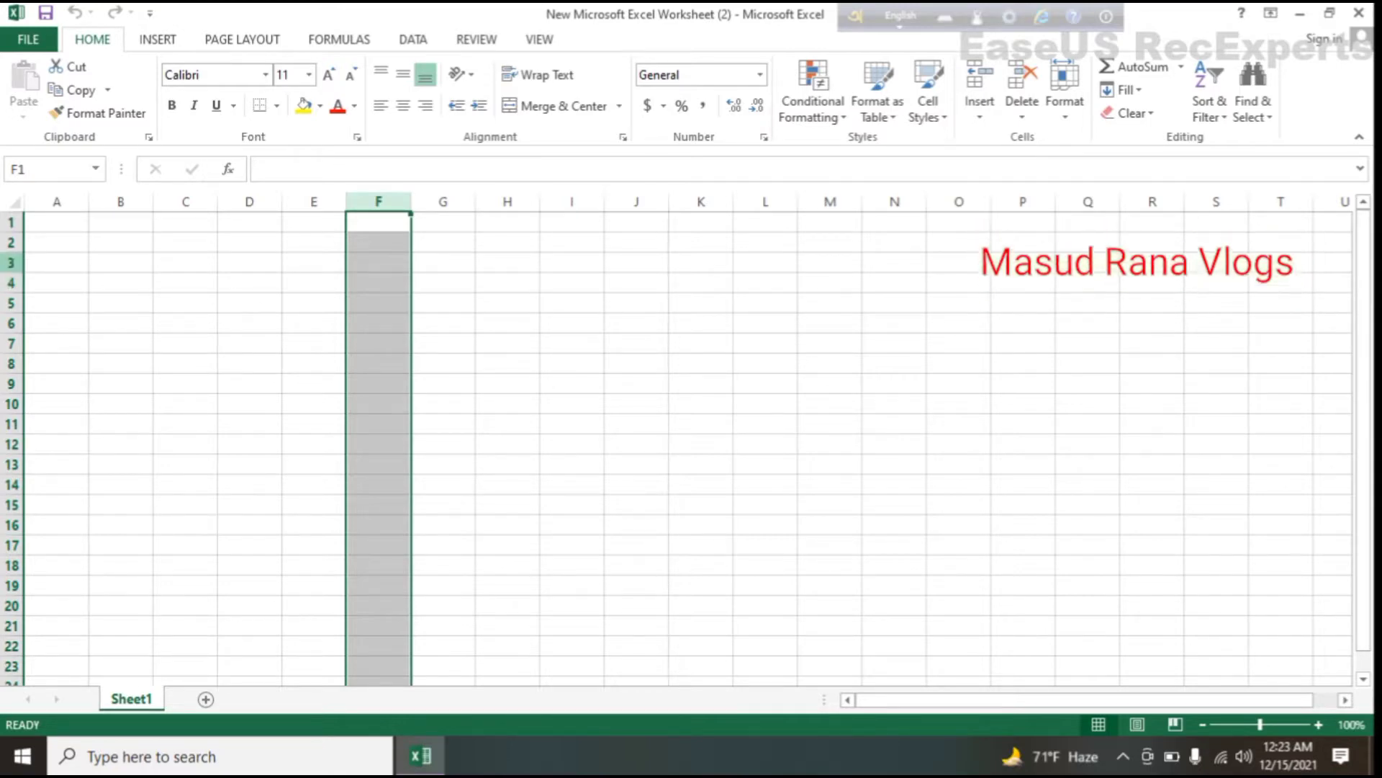
left_click(11, 262)
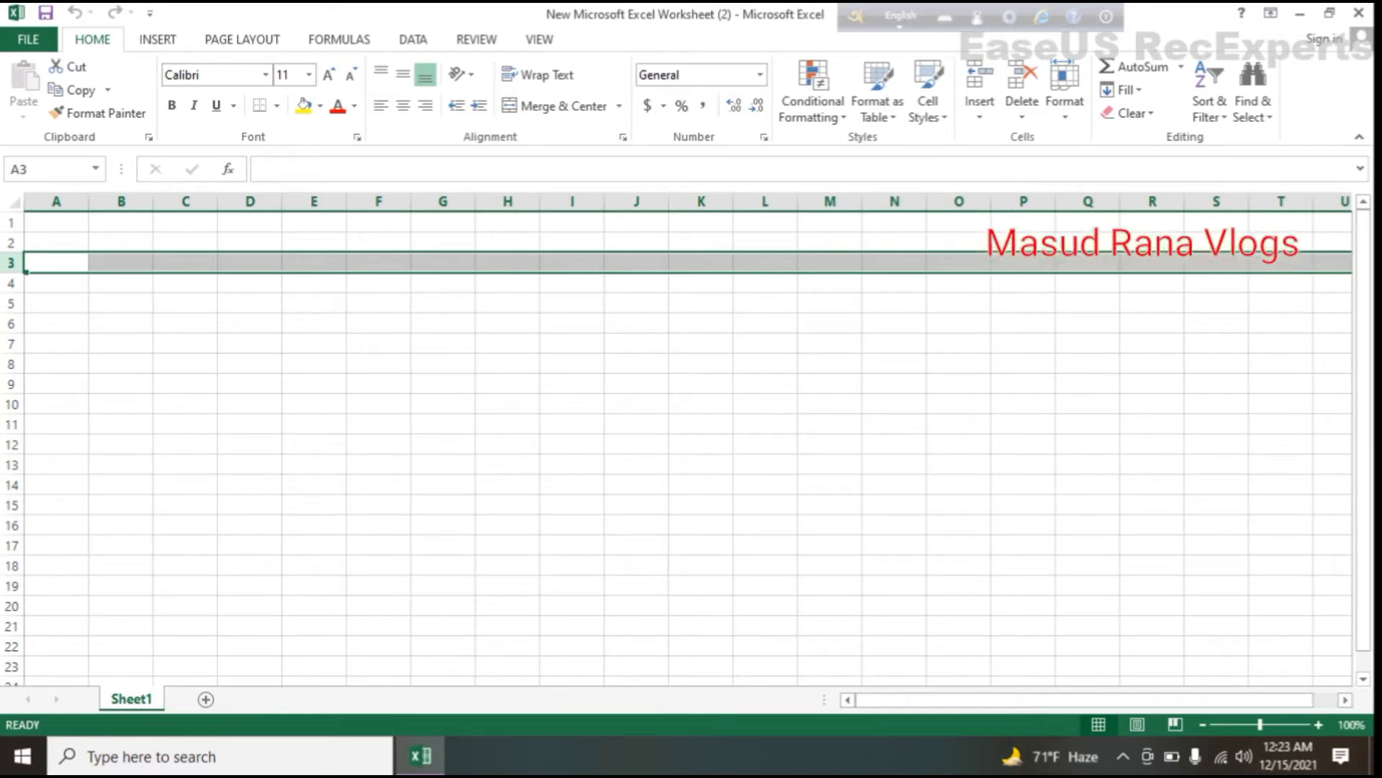
left_click(314, 323)
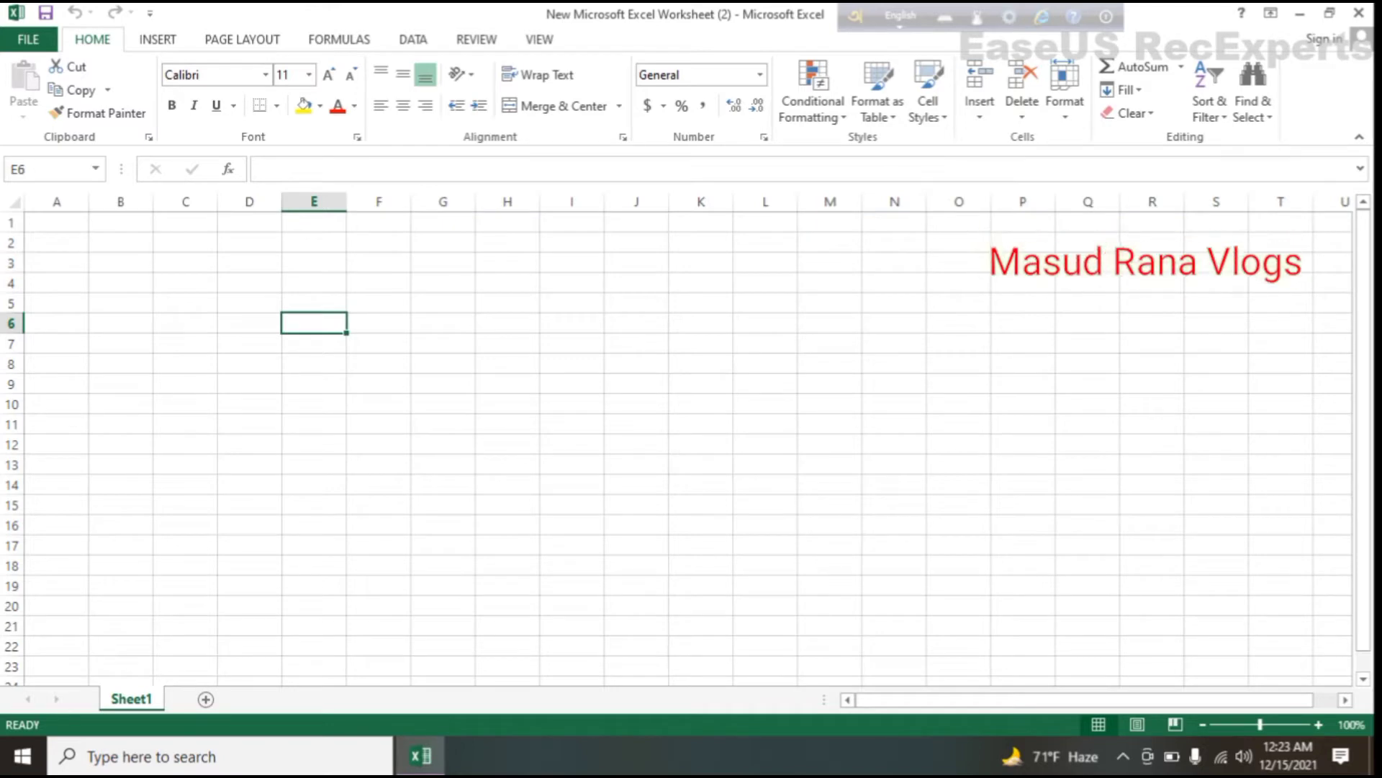
left_click(313, 343)
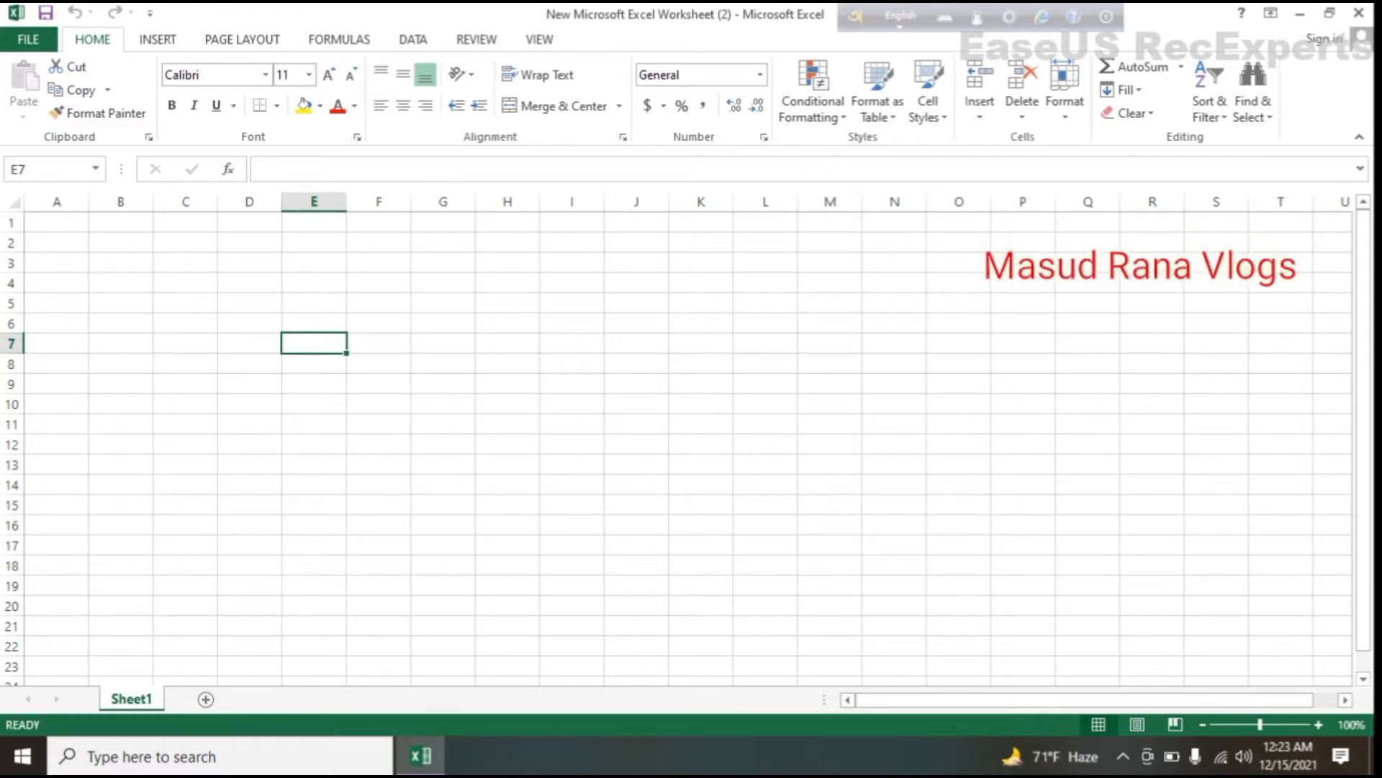
left_click(314, 322)
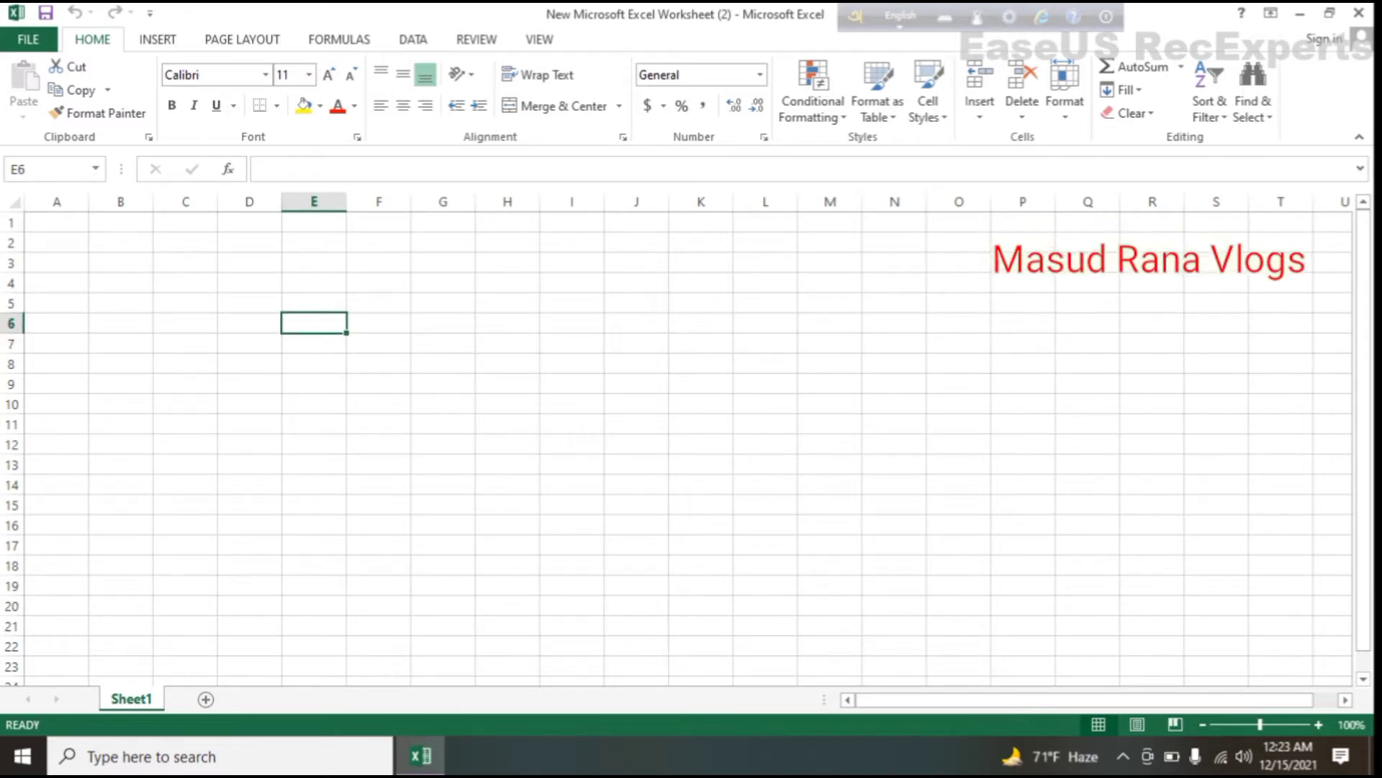
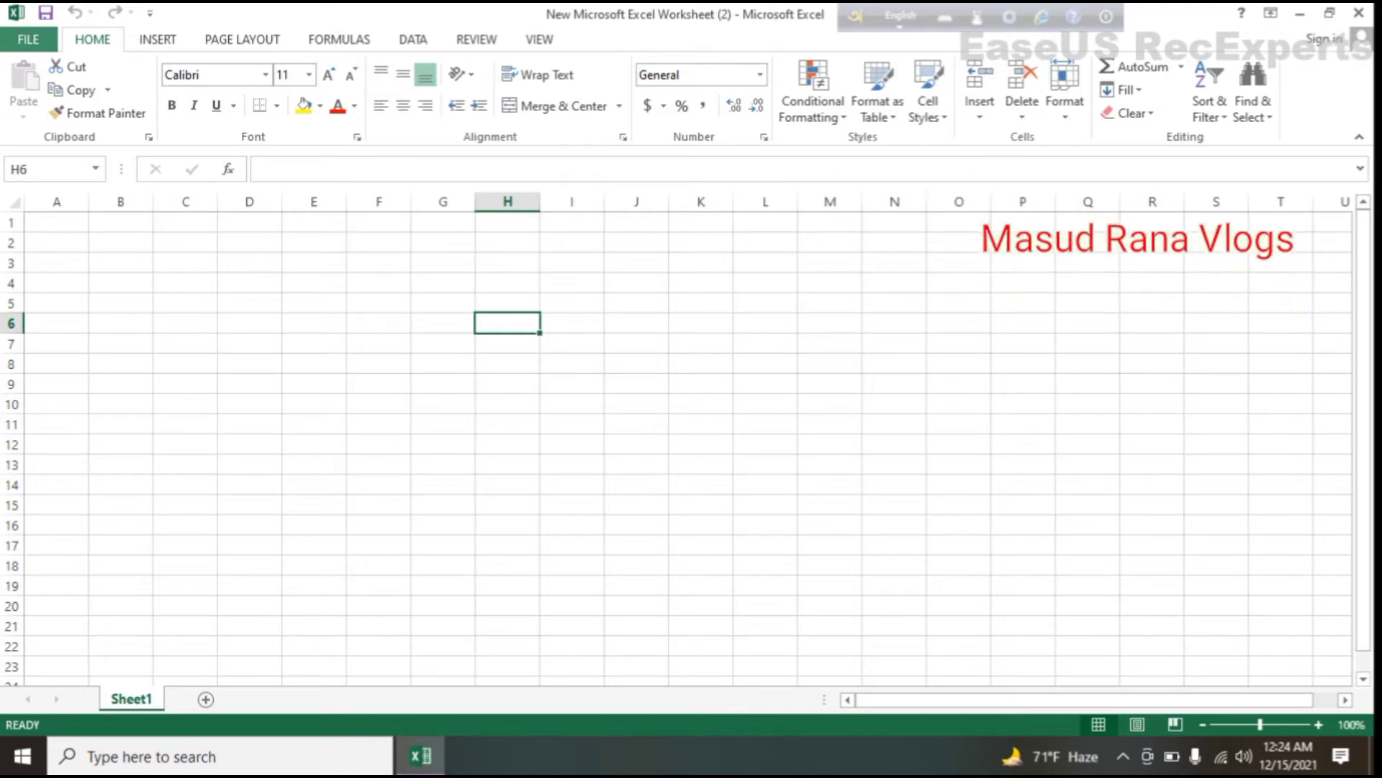
Tour the File info page and the Insert, Page Layout, Formulas, Data, Review and View tabs, returning to Home.
left_click(28, 39)
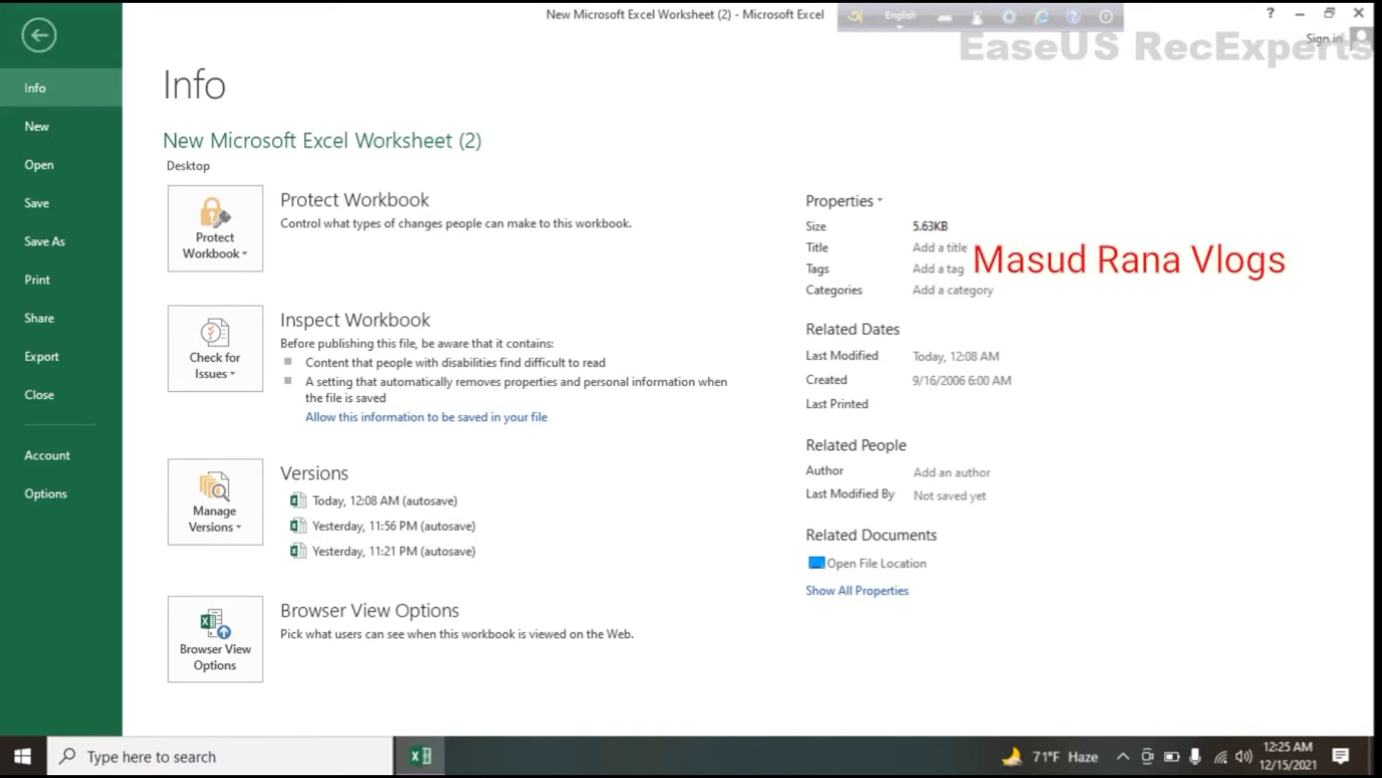
left_click(38, 35)
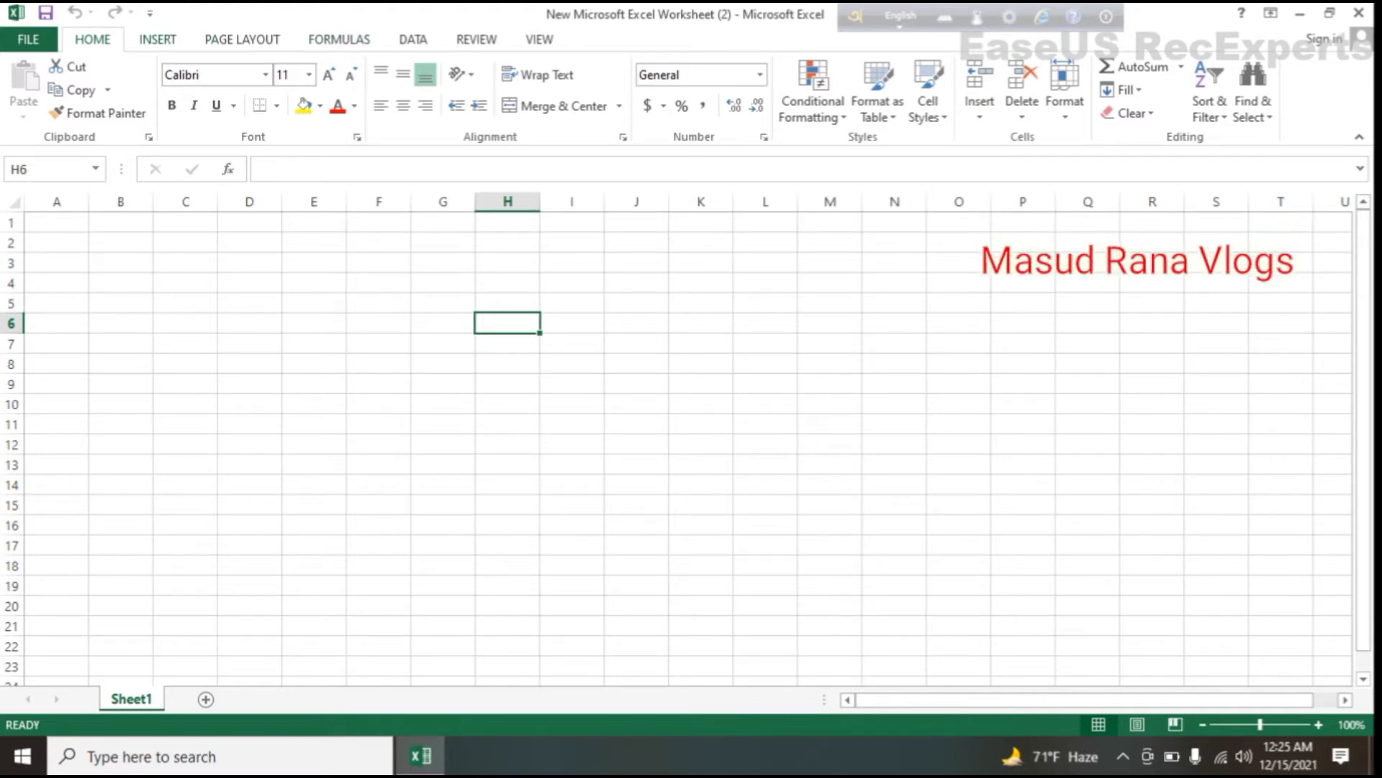
key("alt+n")
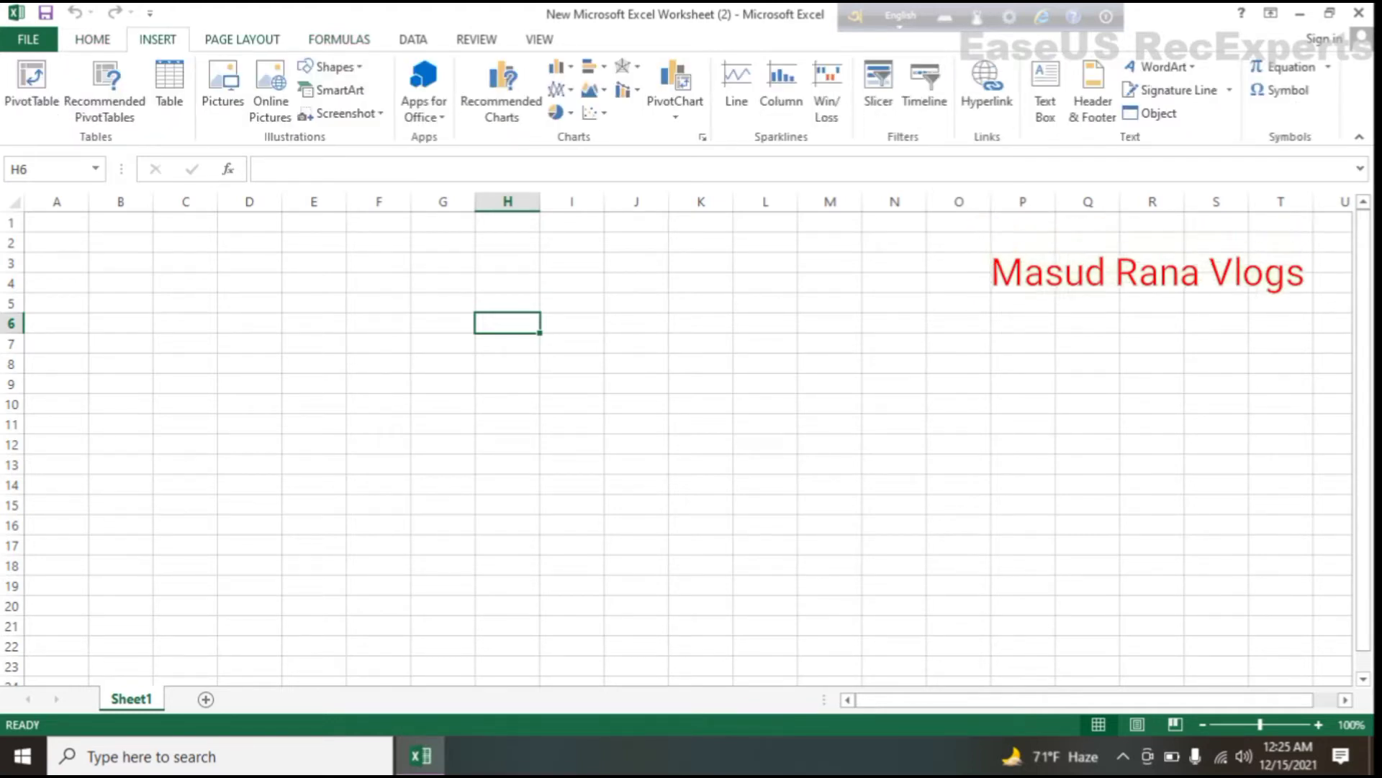
key("alt+p")
key("alt+m")
key("alt+a")
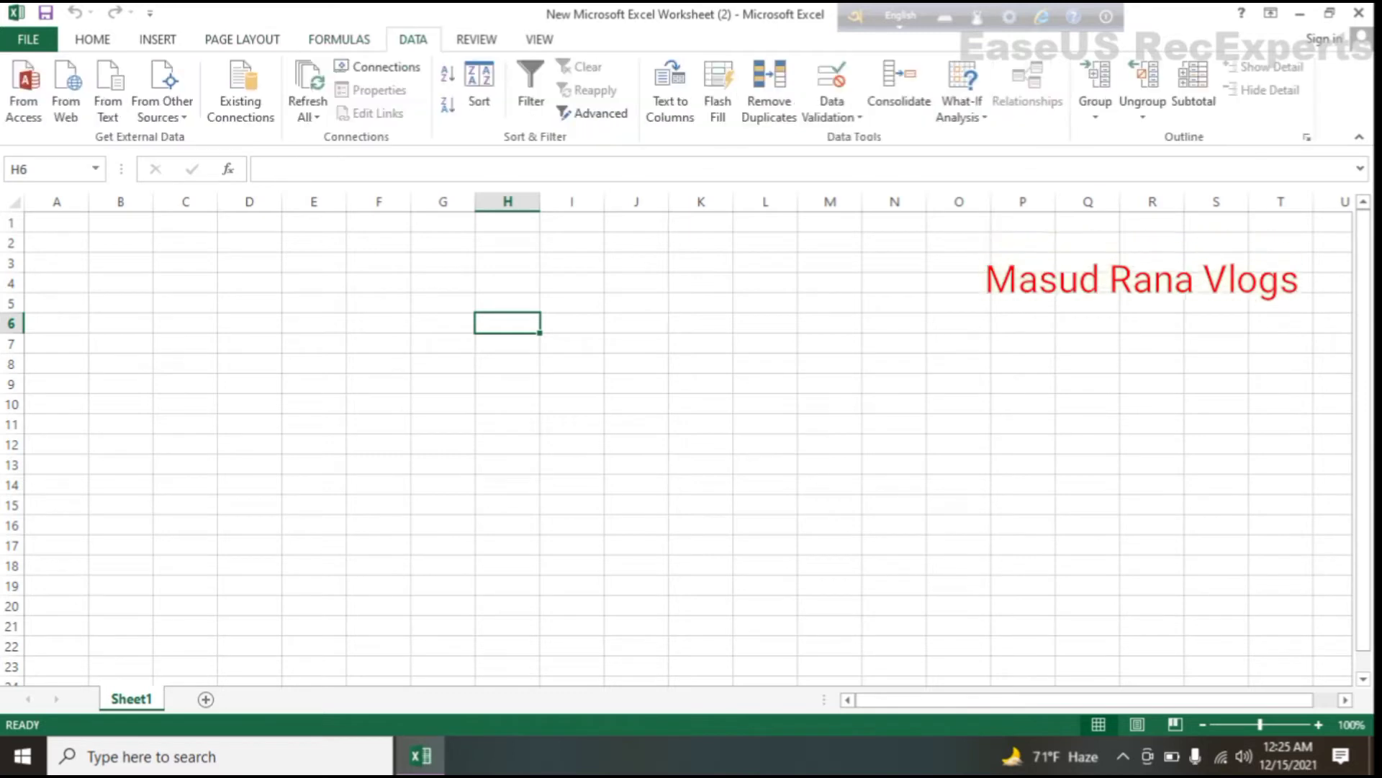
key("alt+r")
key("alt+w")
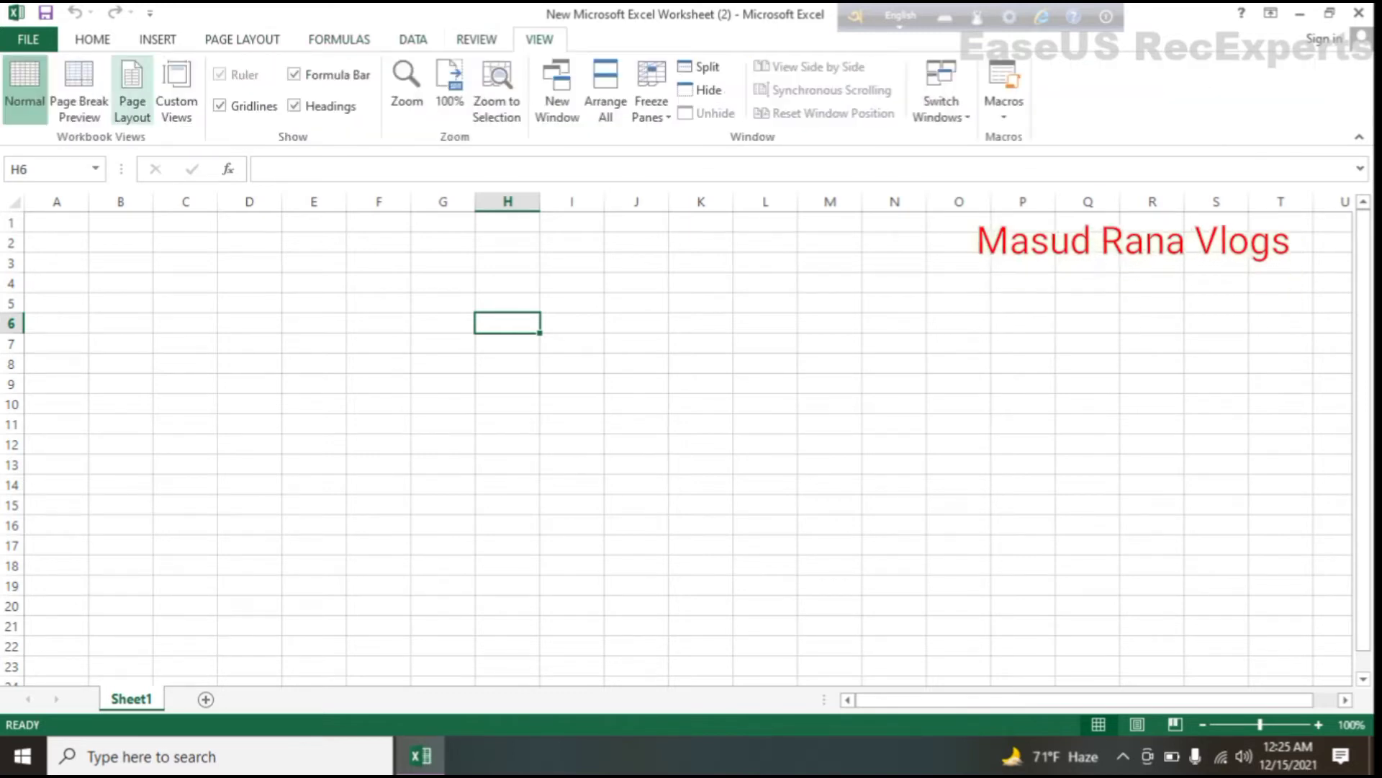
key("alt+f")
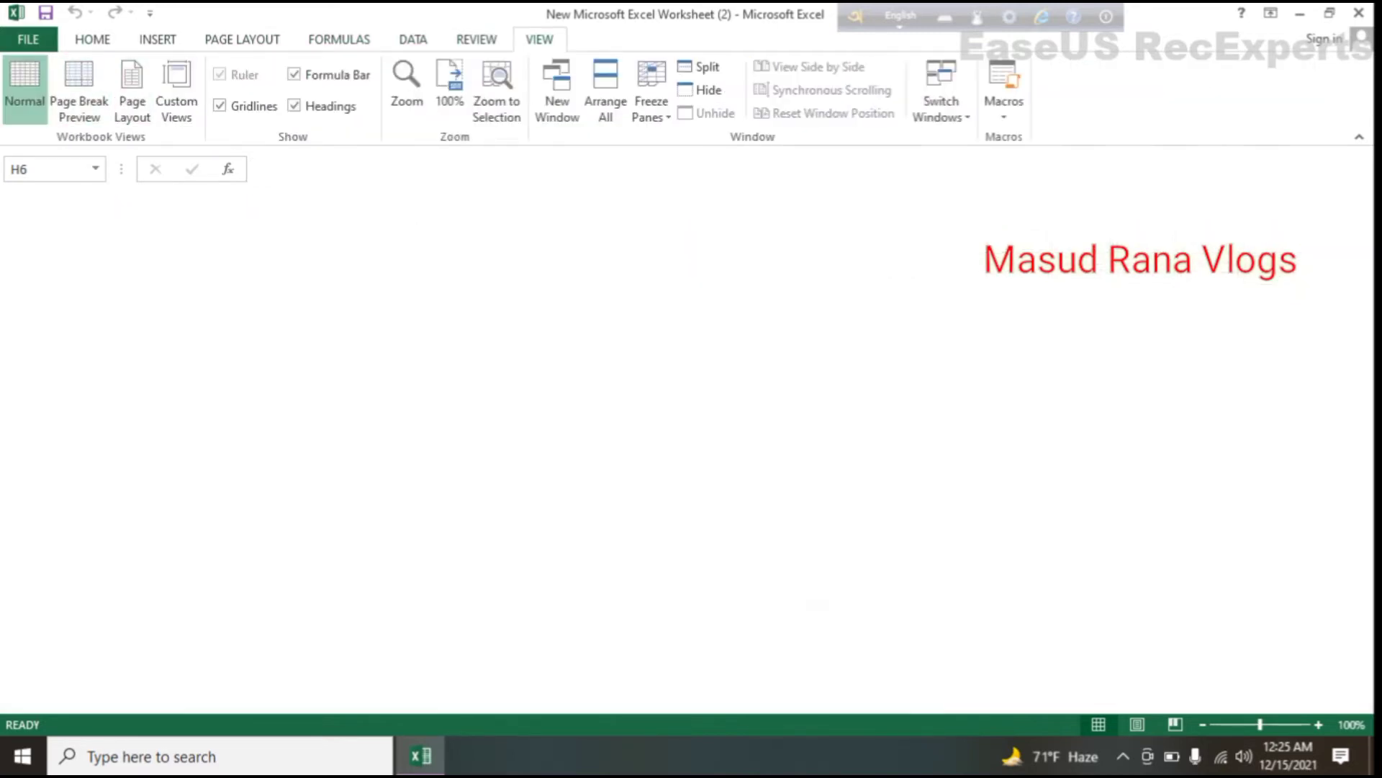
key("Escape")
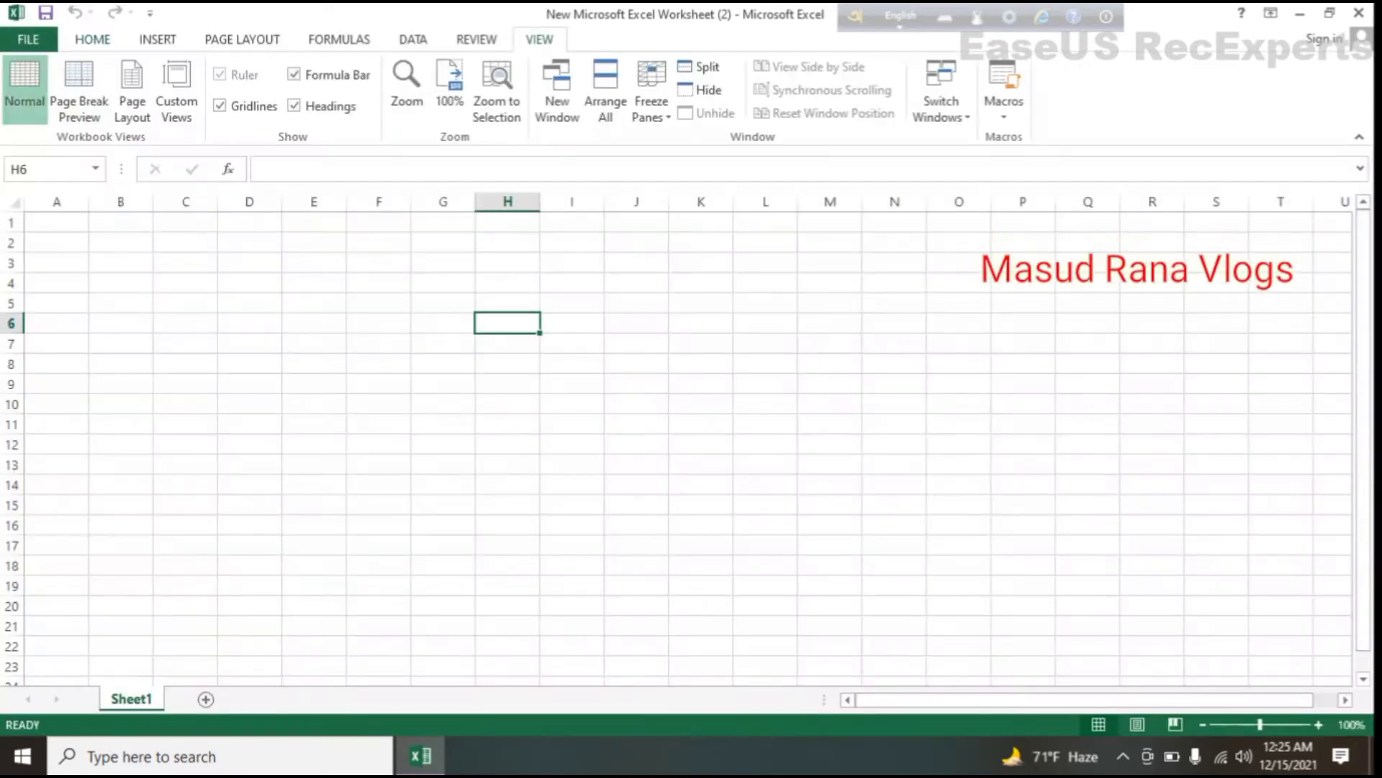
key("alt+h")
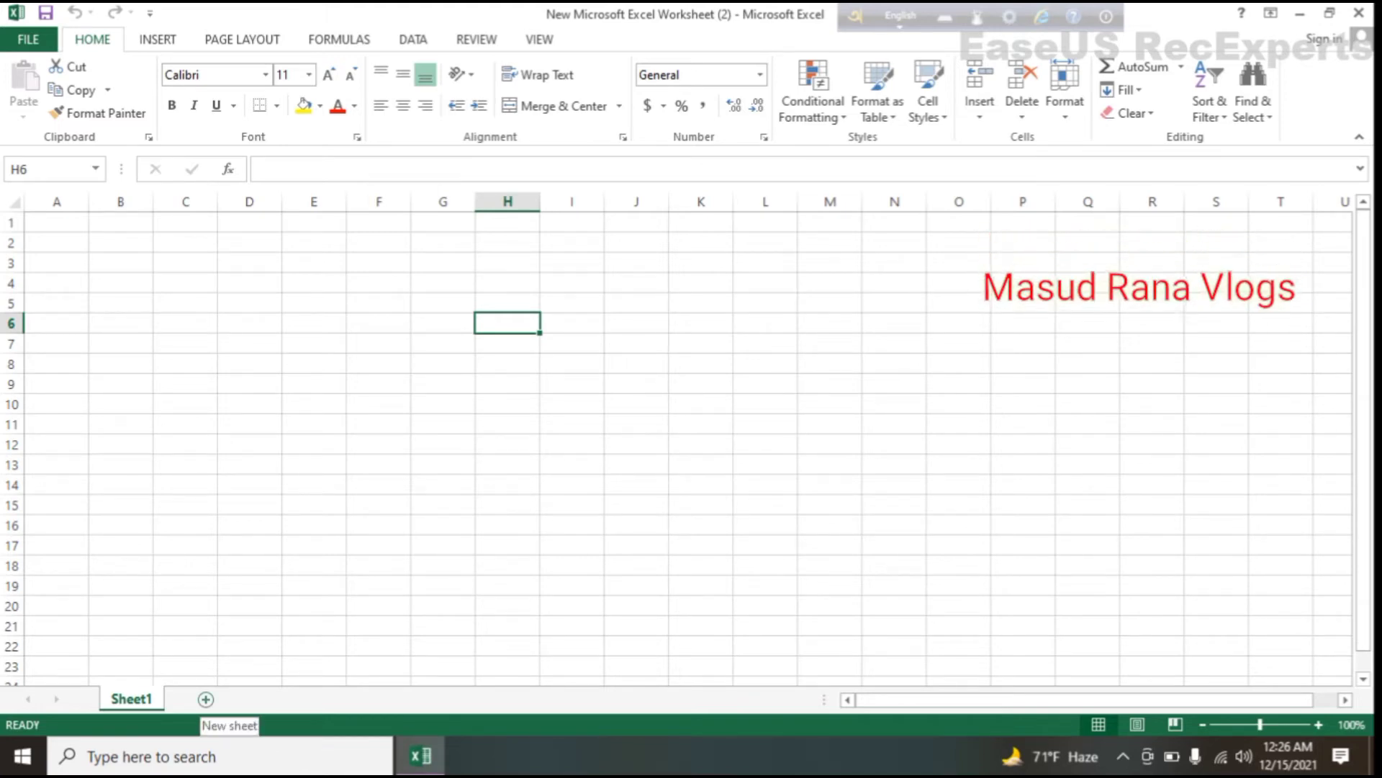
Add three blank sheets, Sheet5, Sheet6 and Sheet7, from the sheet tab bar.
left_click(205, 698)
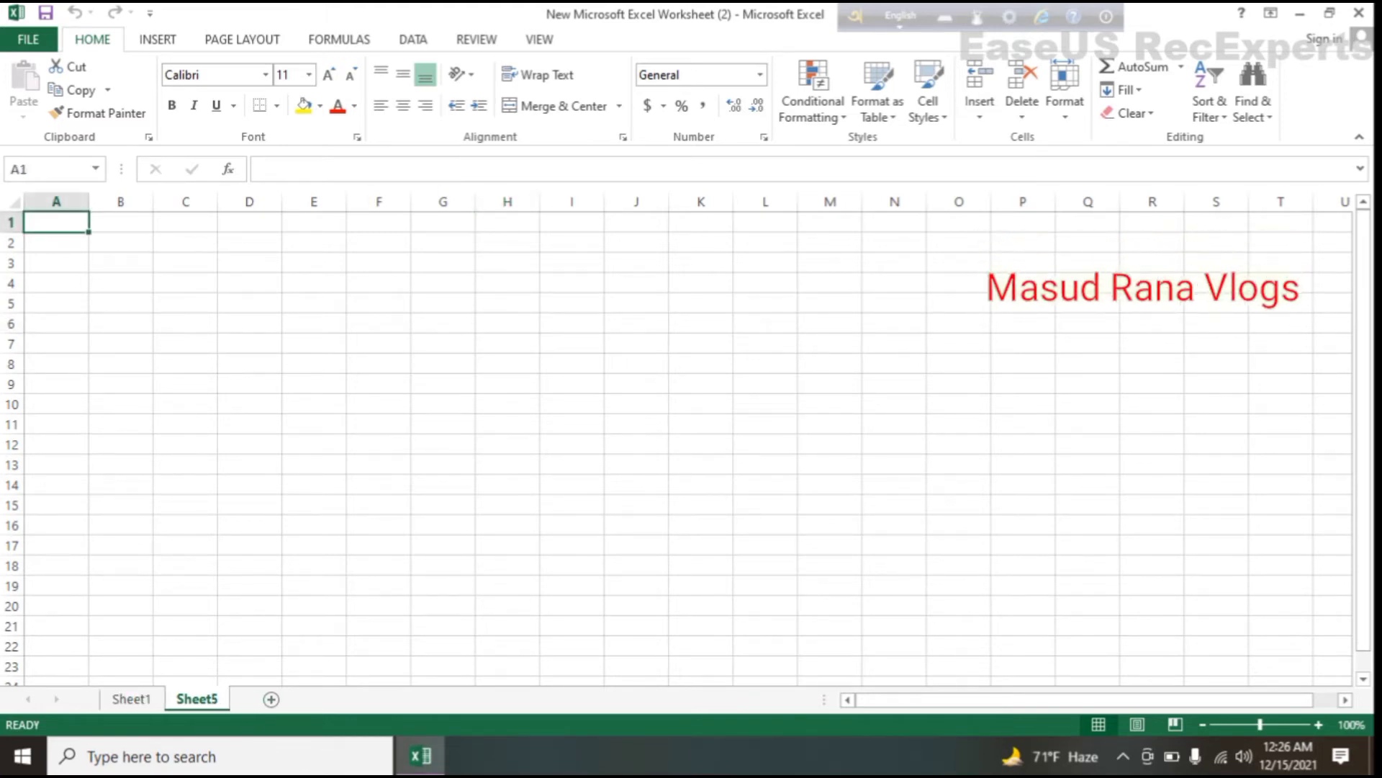
left_click(314, 698)
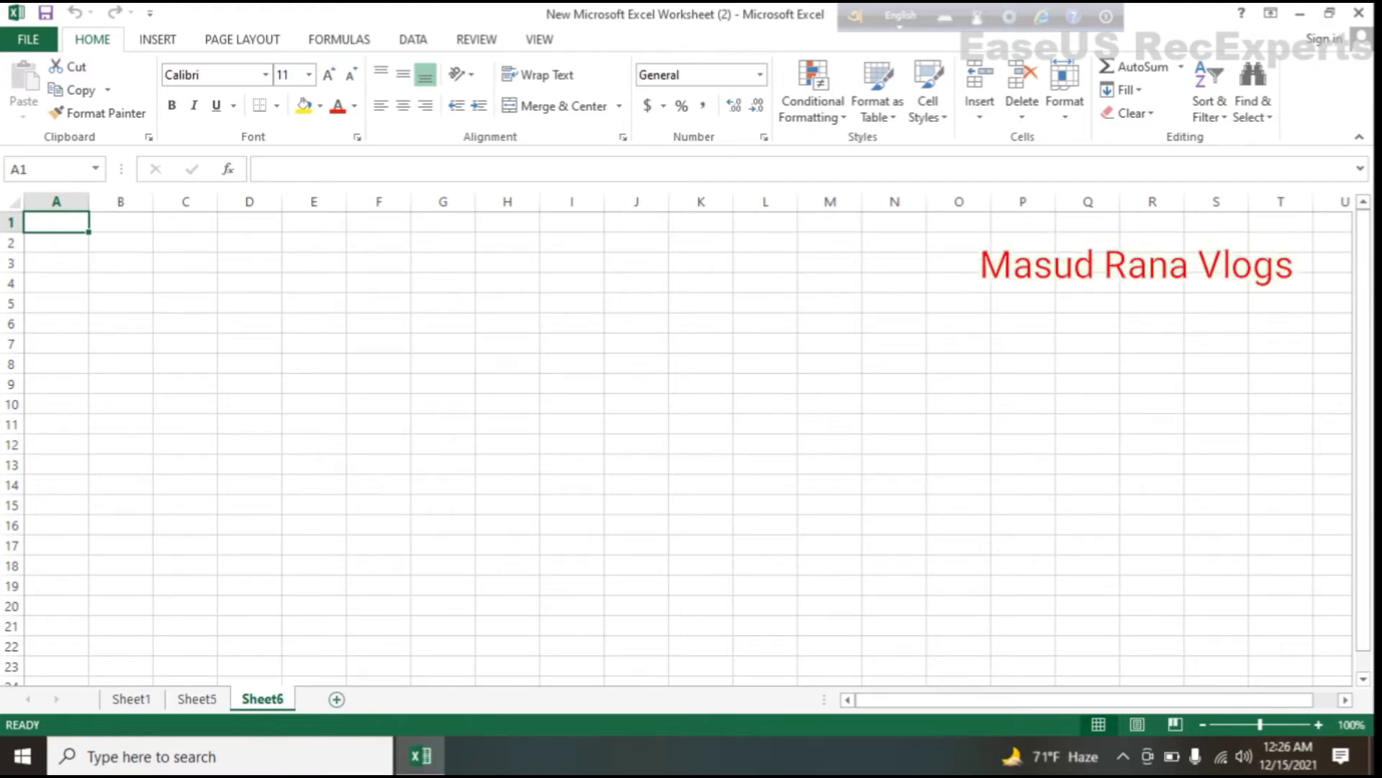
left_click(336, 699)
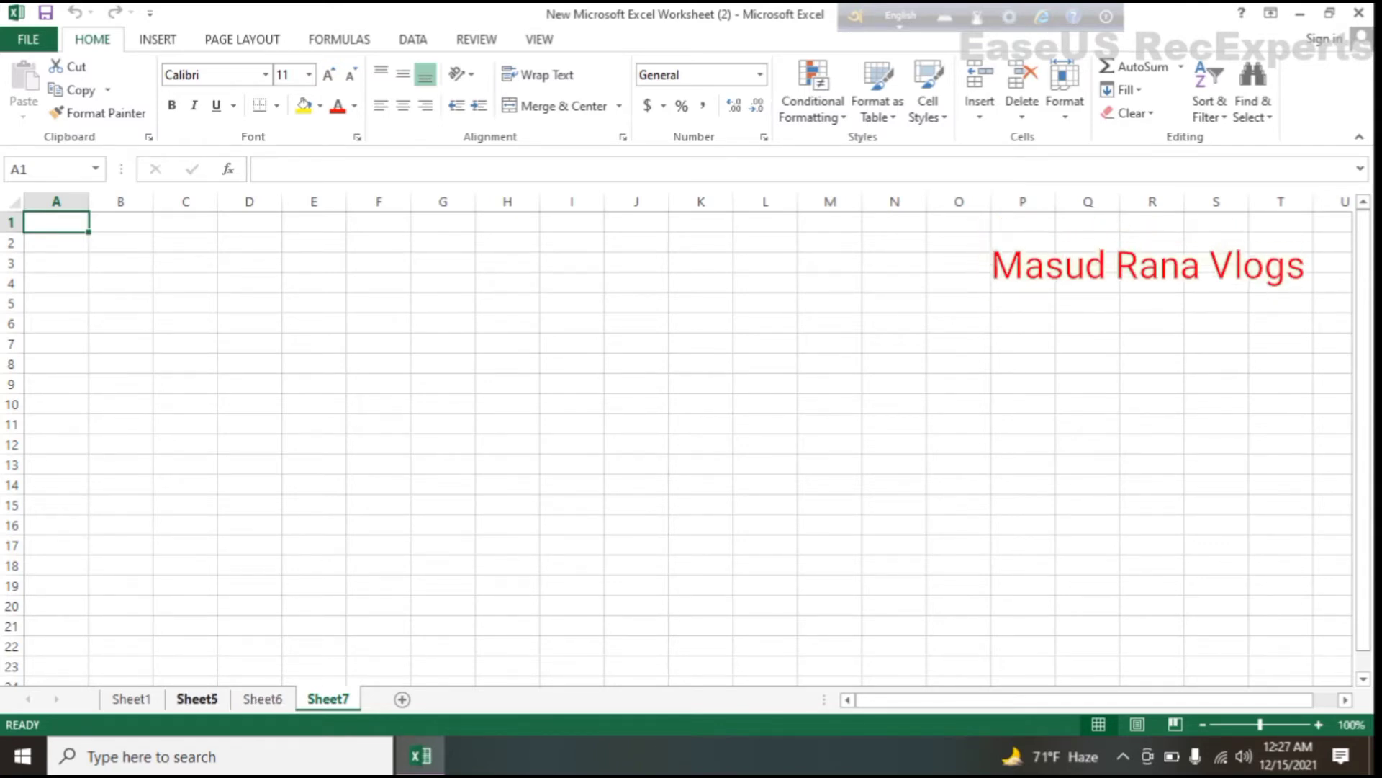
Delete the Sheet5 and Sheet6 tabs from their right-click menus, then bring up Sheet1's tab menu.
right_click(198, 698)
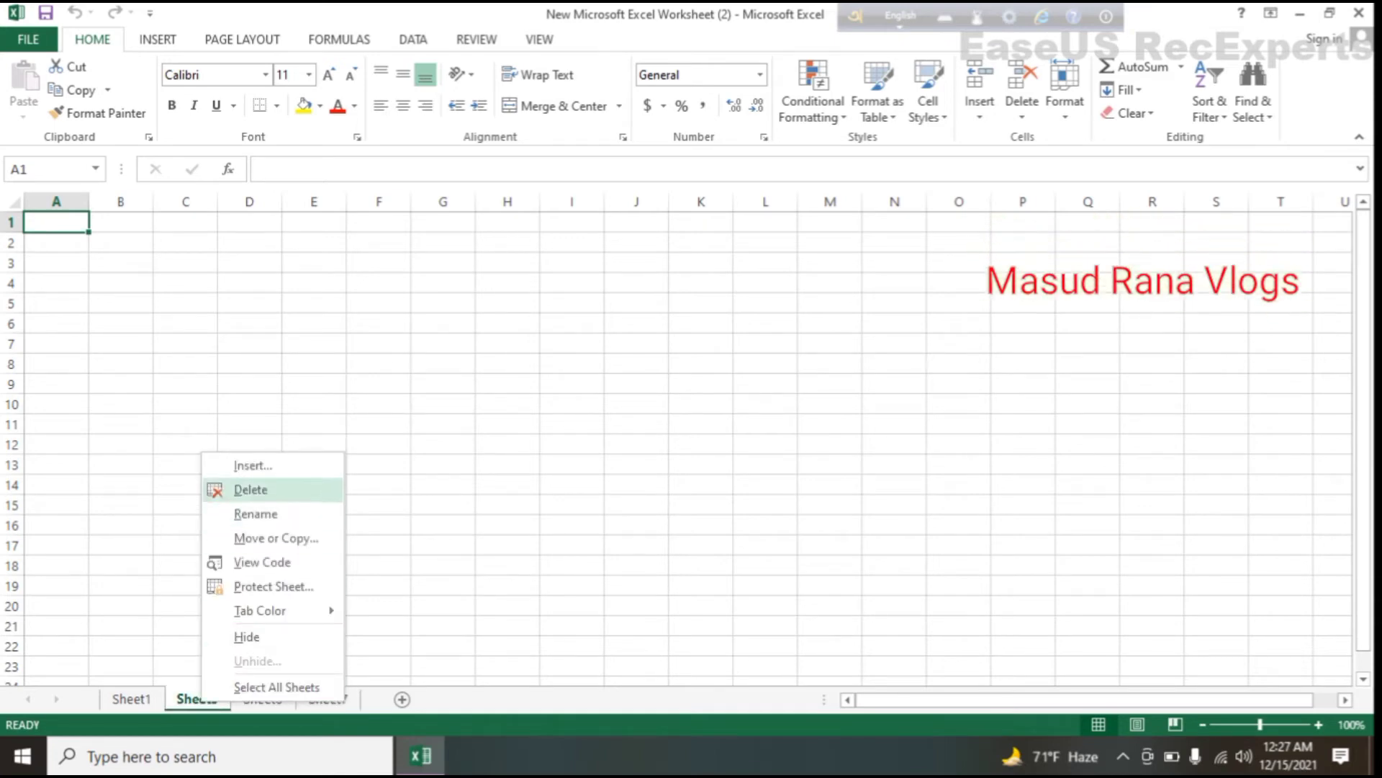
left_click(250, 489)
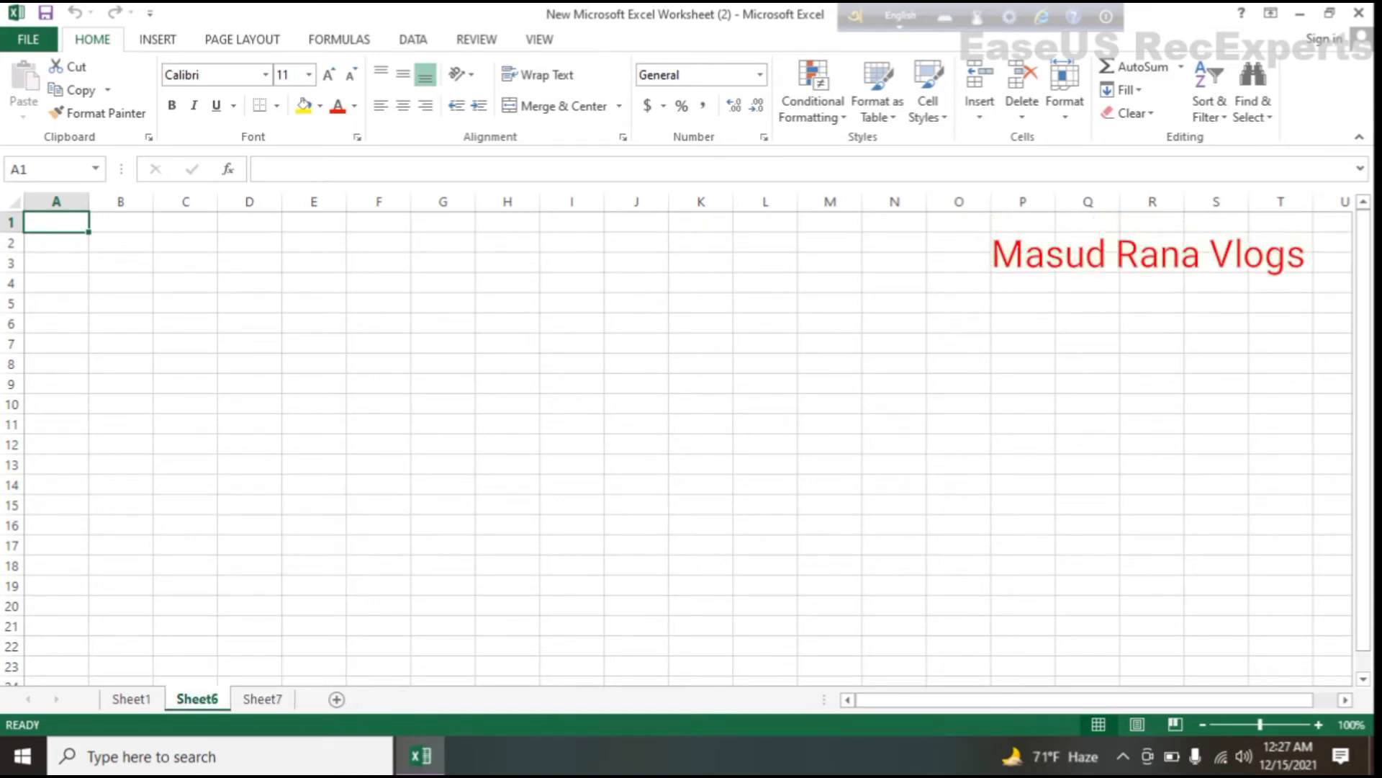
right_click(188, 697)
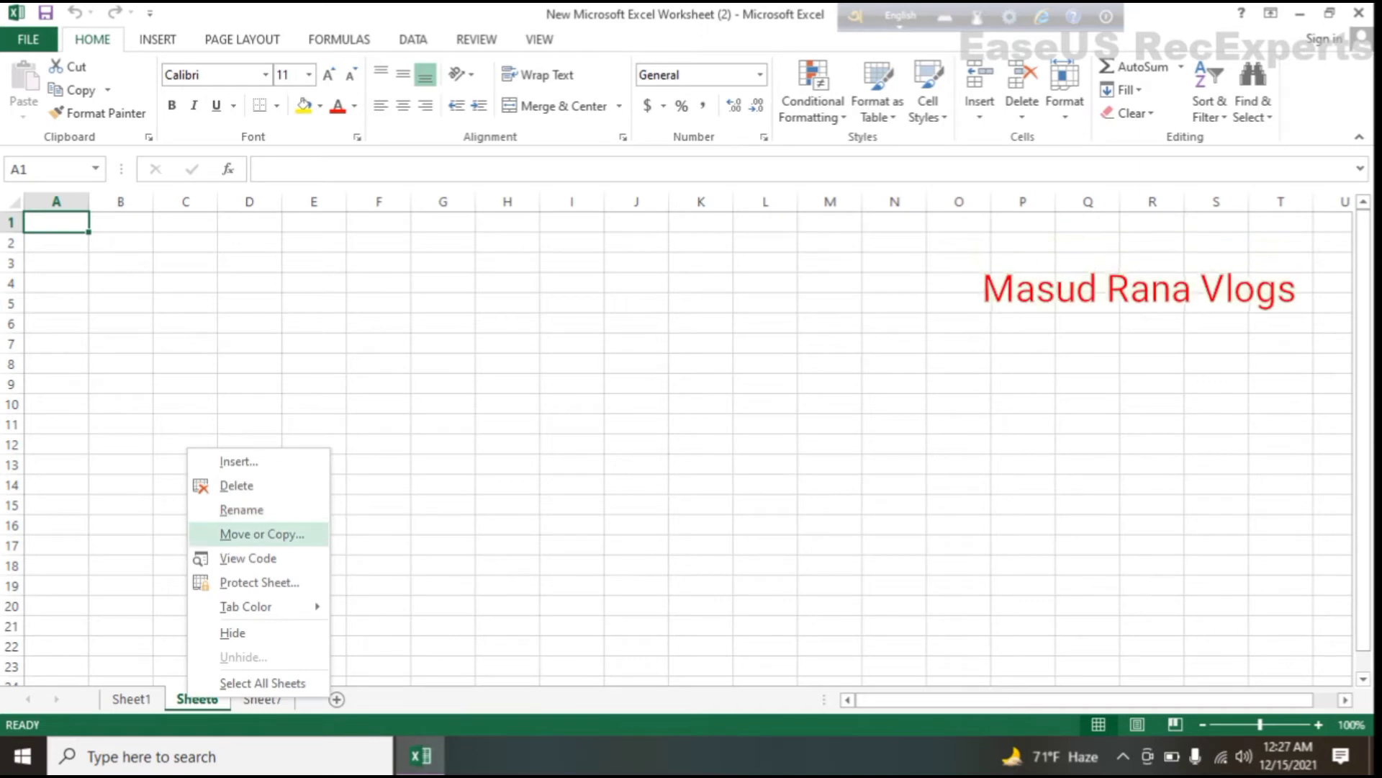
left_click(236, 485)
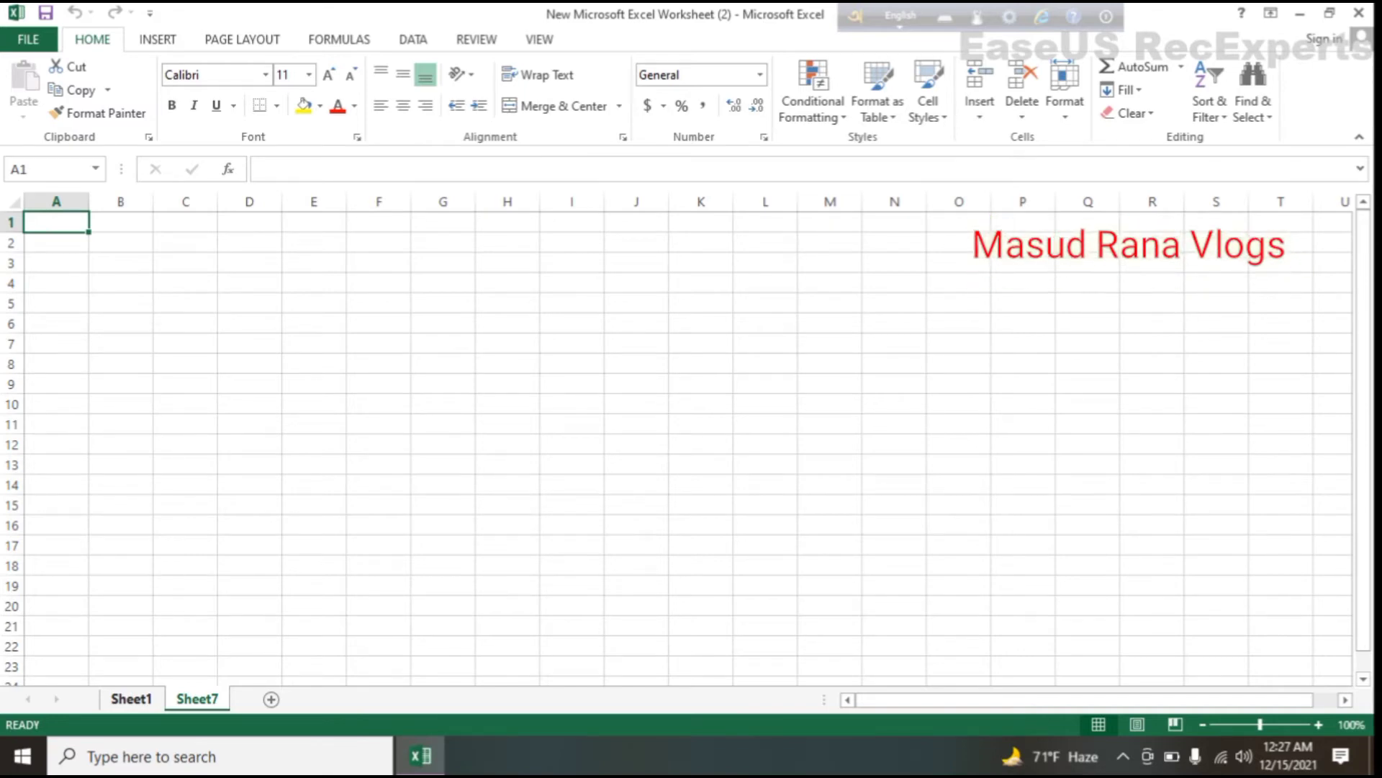
right_click(139, 698)
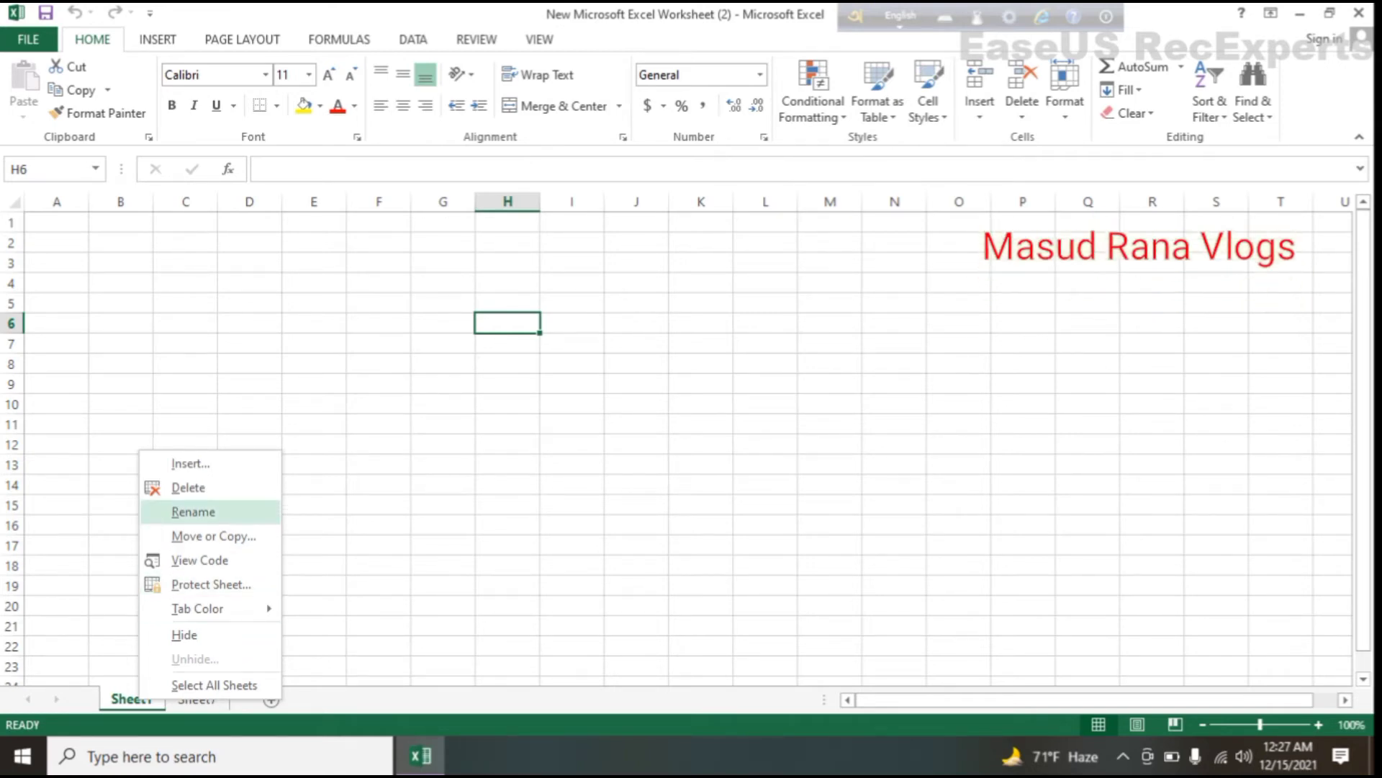
Rename the Sheet1 tab to 'abcd' and select cell G14.
left_click(193, 512)
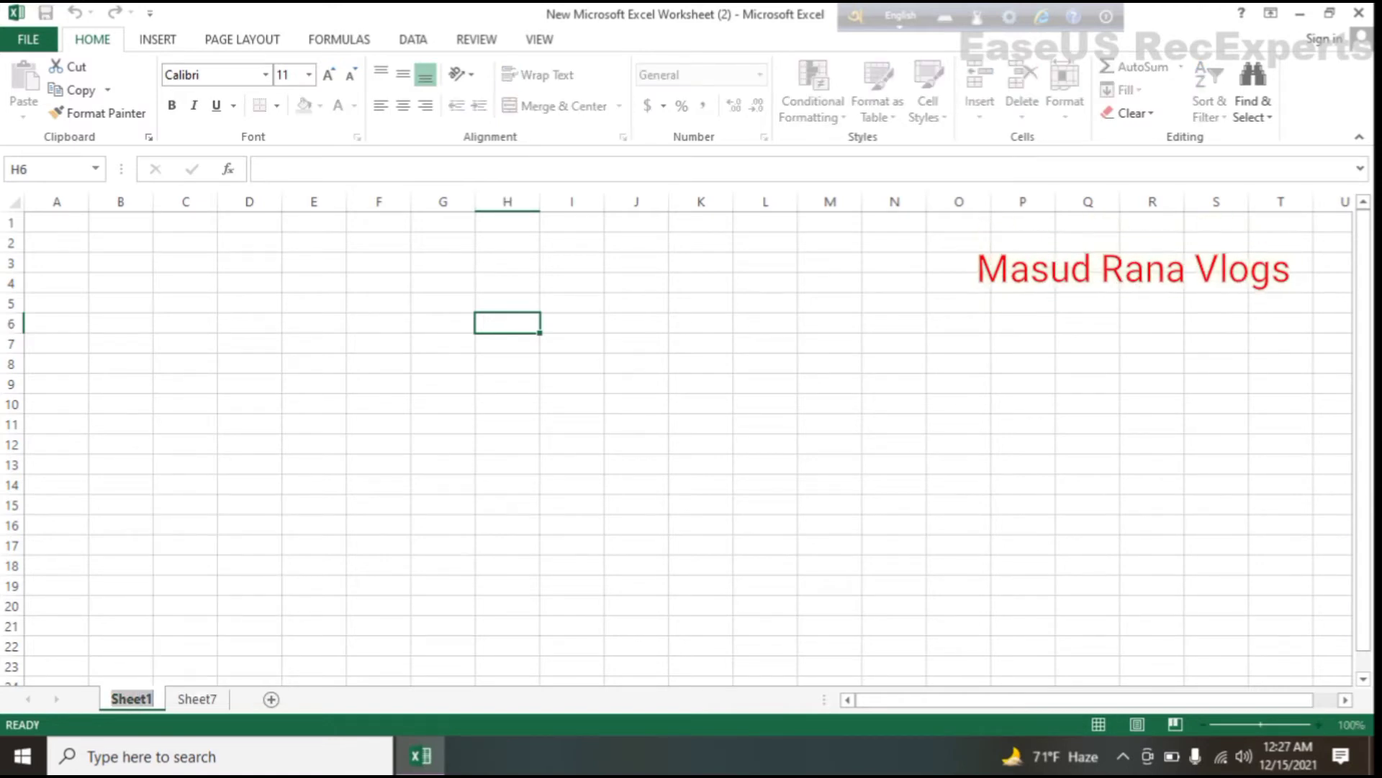
key("BackSpace")
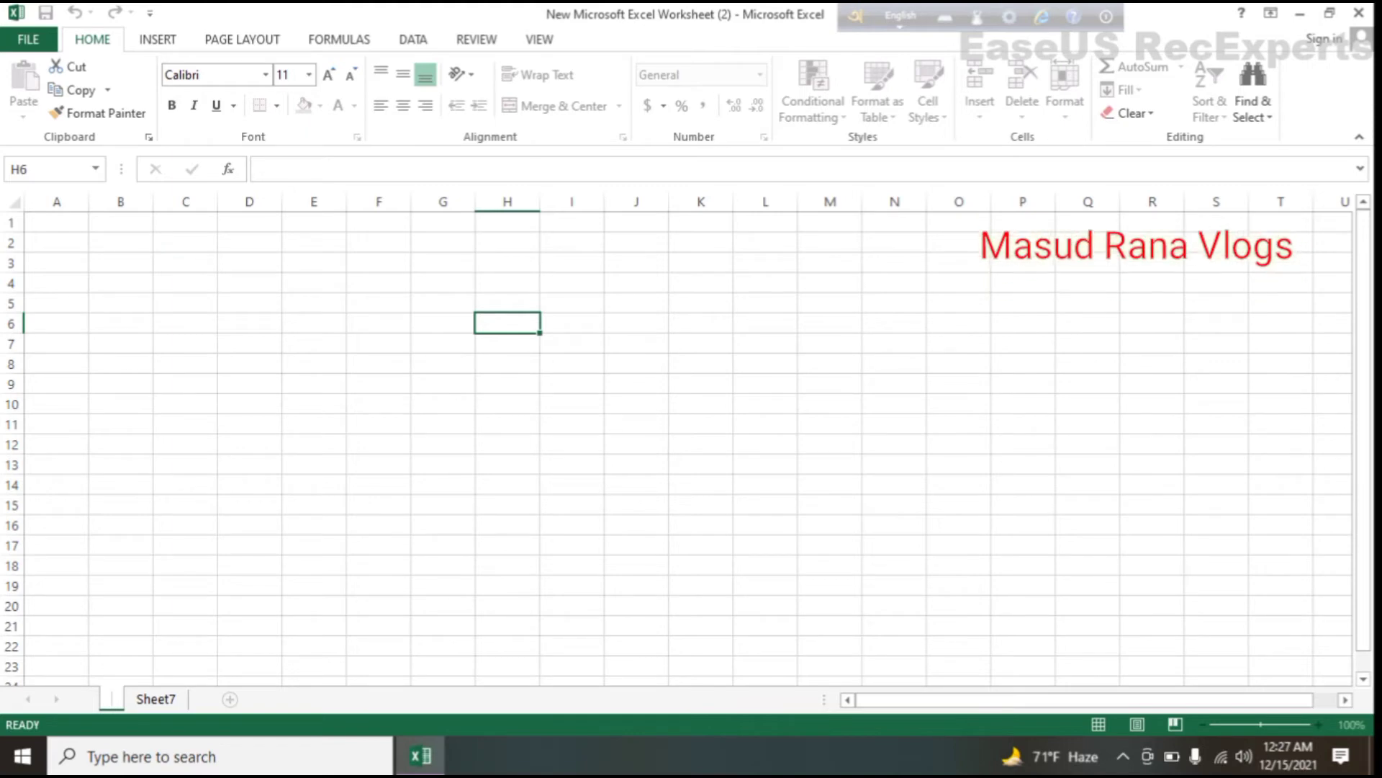
type("abc")
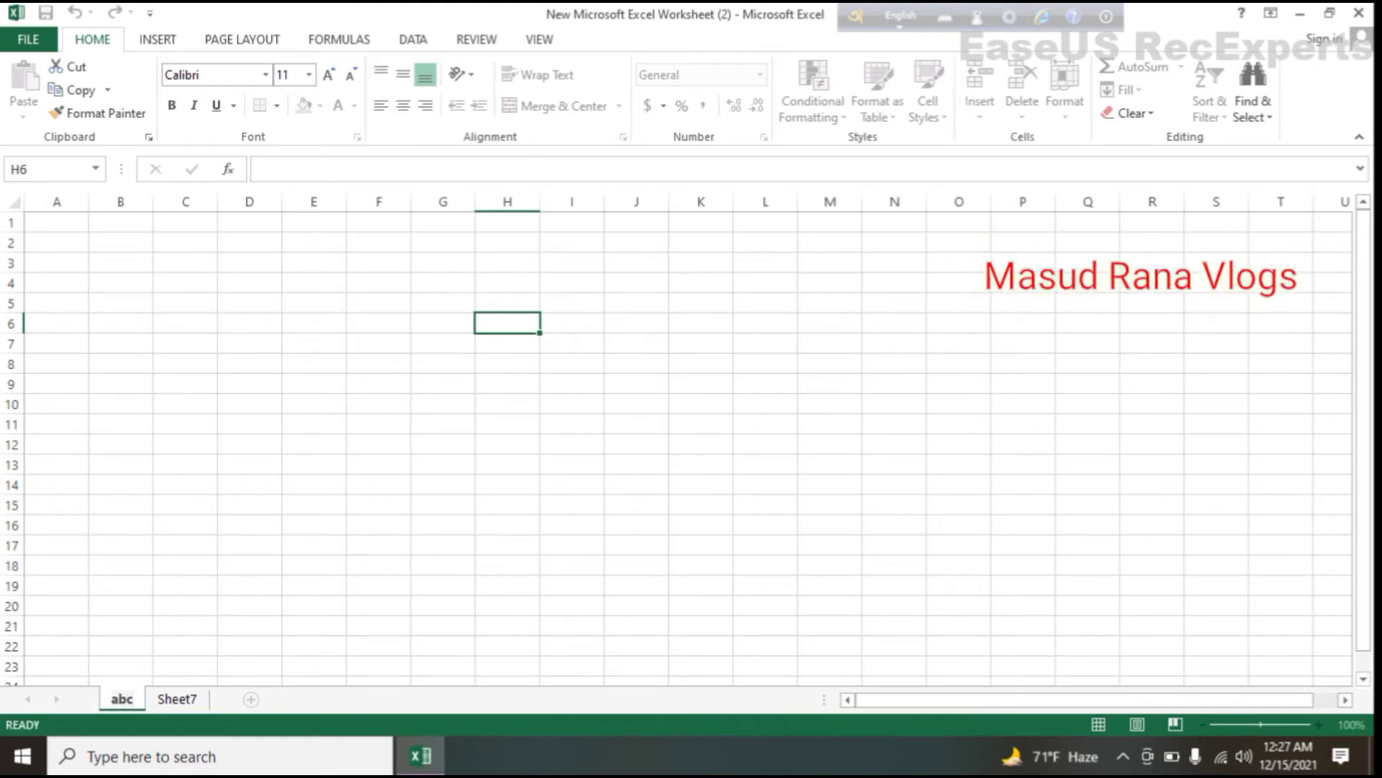
type("d")
key("Return")
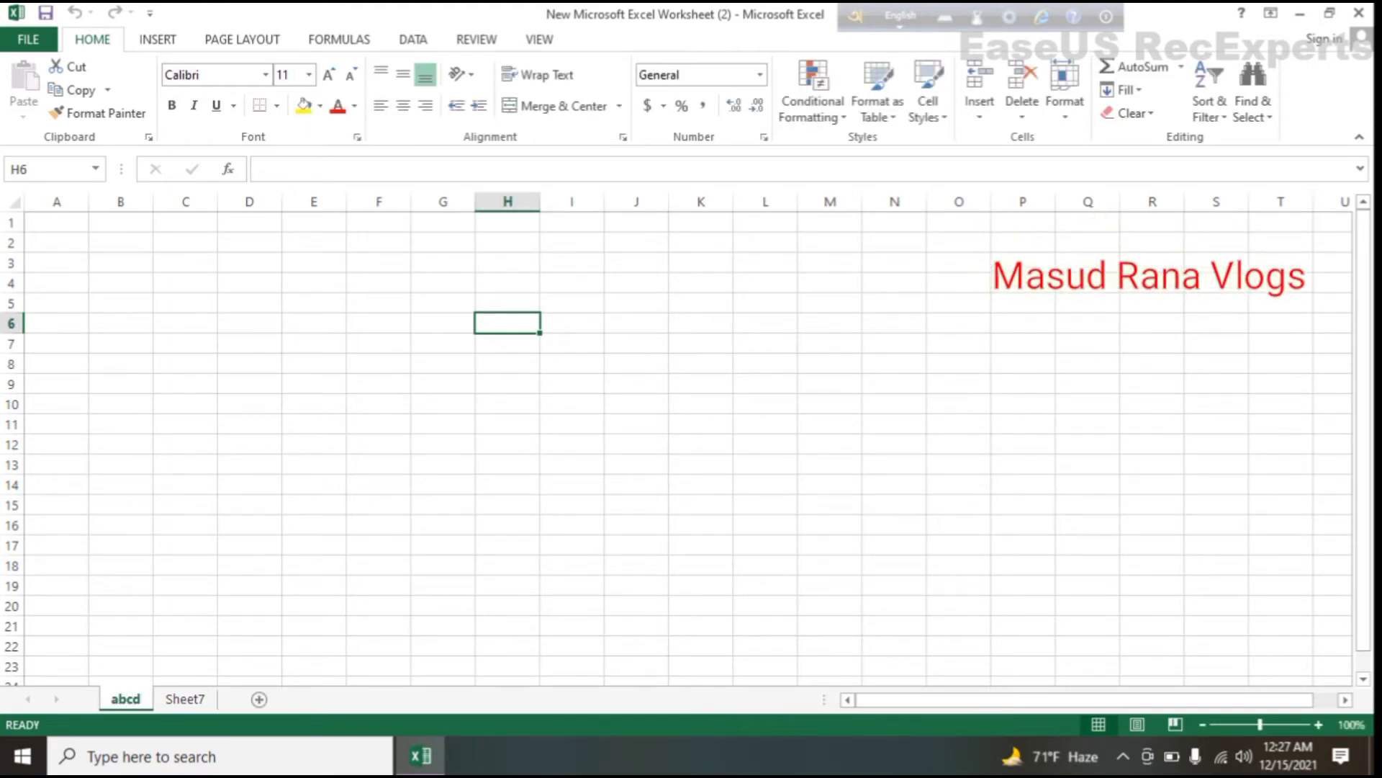
left_click(443, 483)
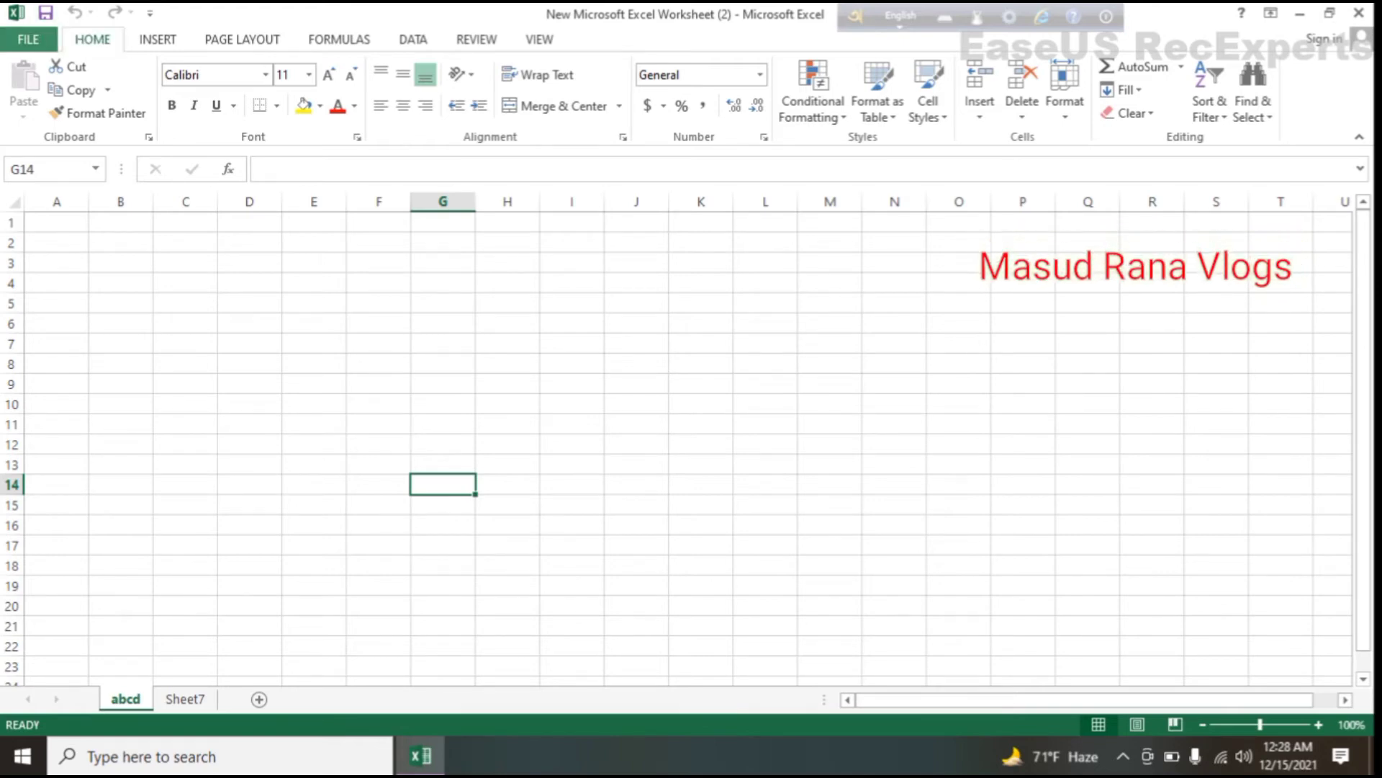
In Save As, choose the Desktop, enter the file name 'rana' and keep the Excel Workbook type.
left_click(29, 38)
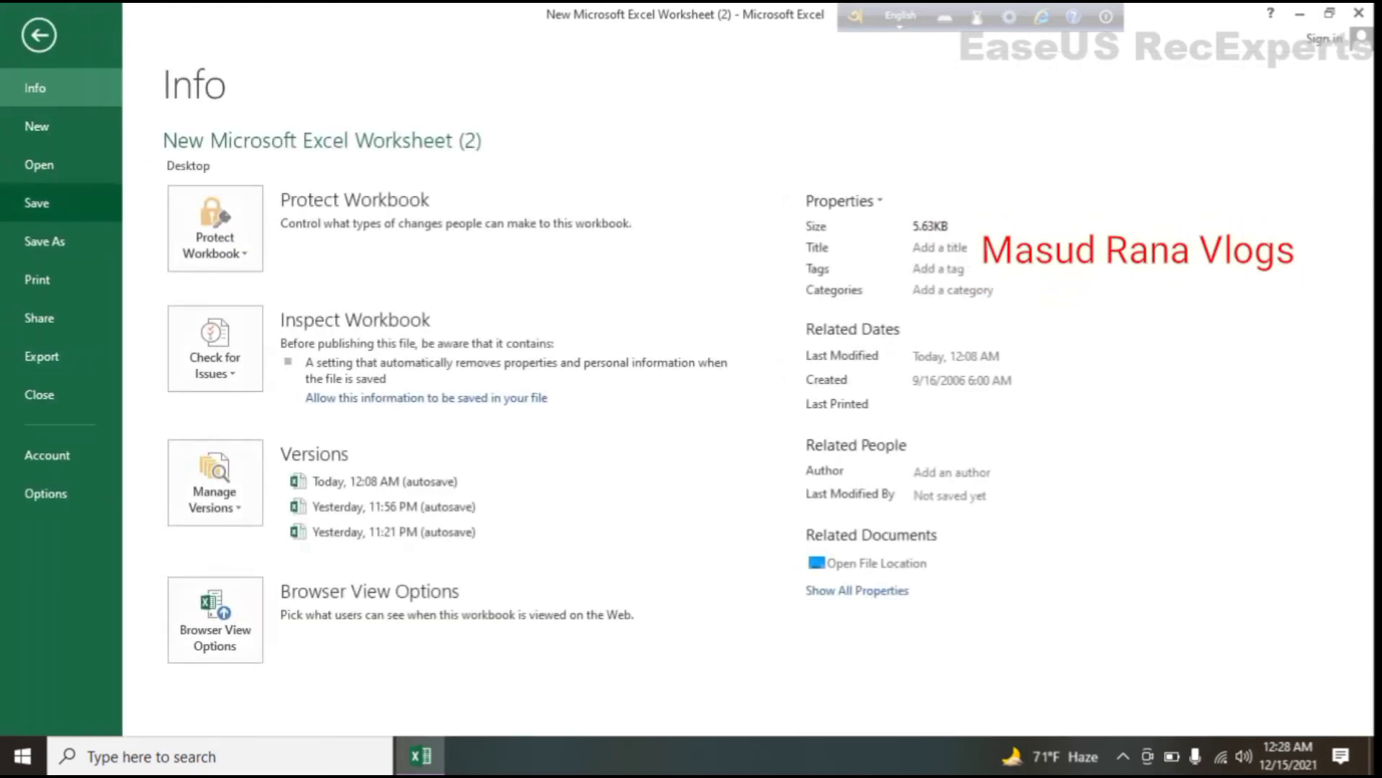
left_click(36, 241)
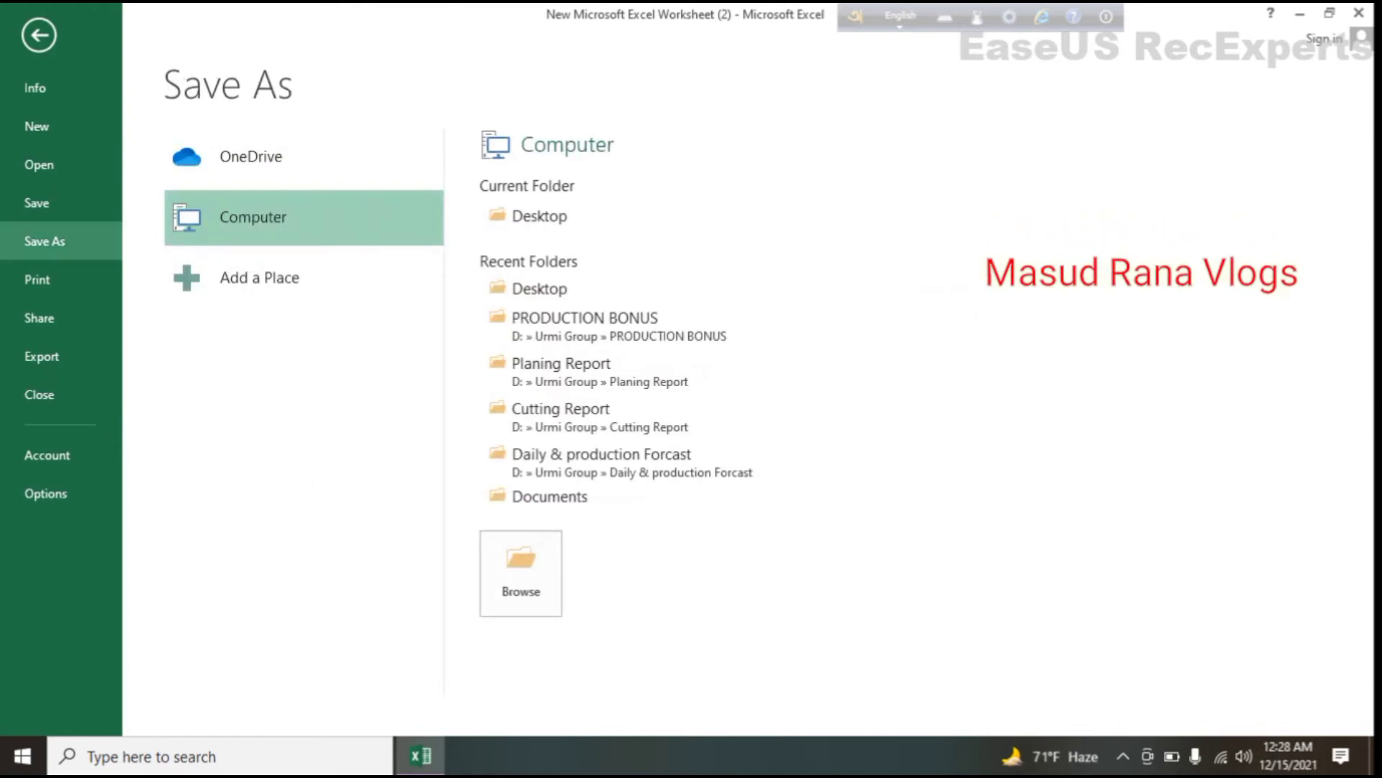
left_click(540, 216)
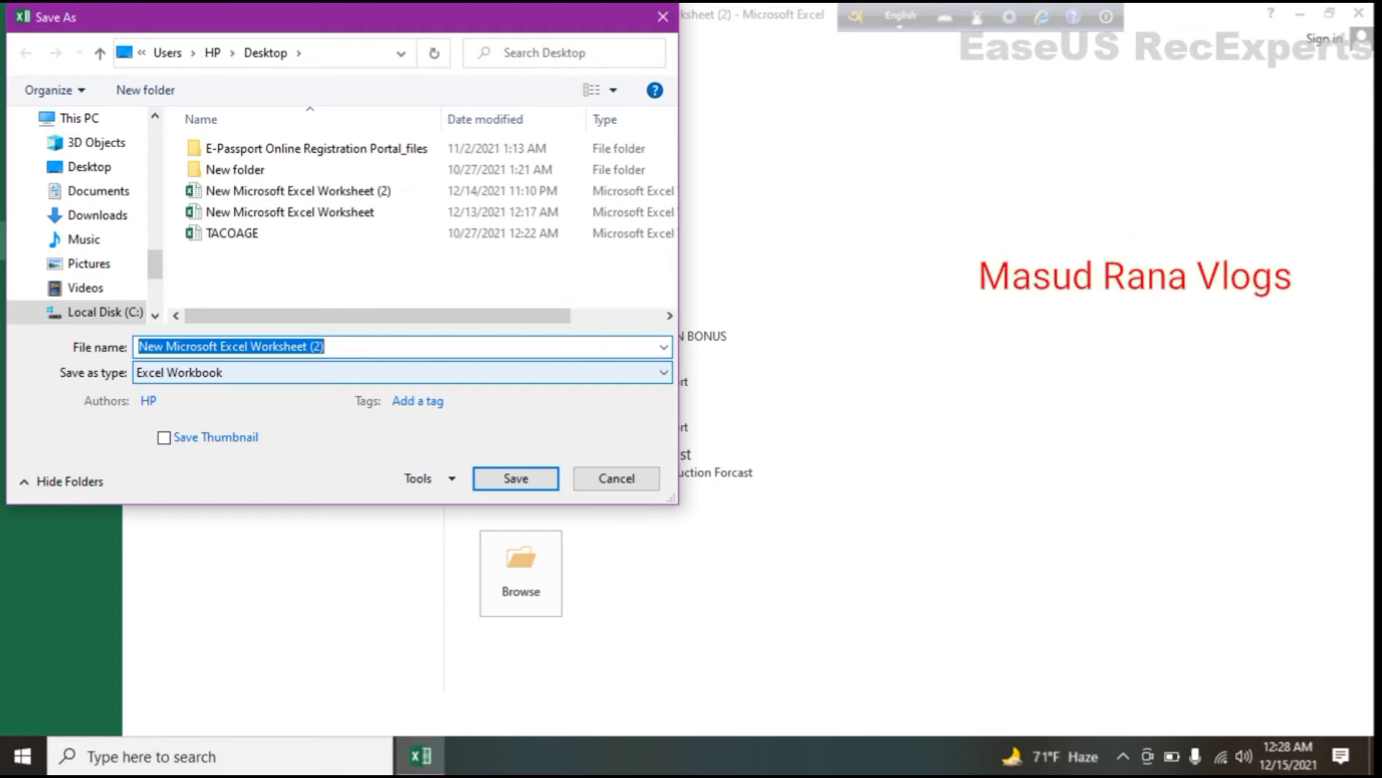
type("ra")
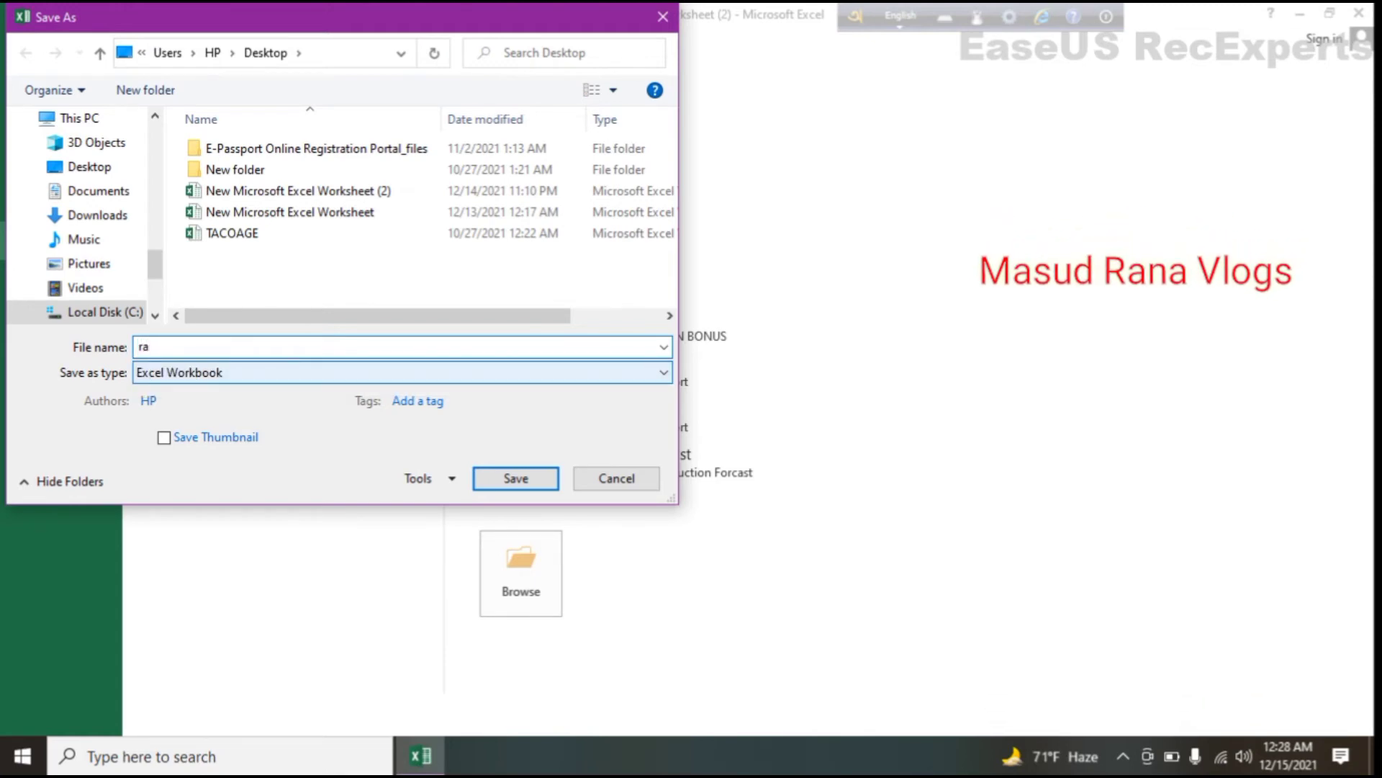
type("na")
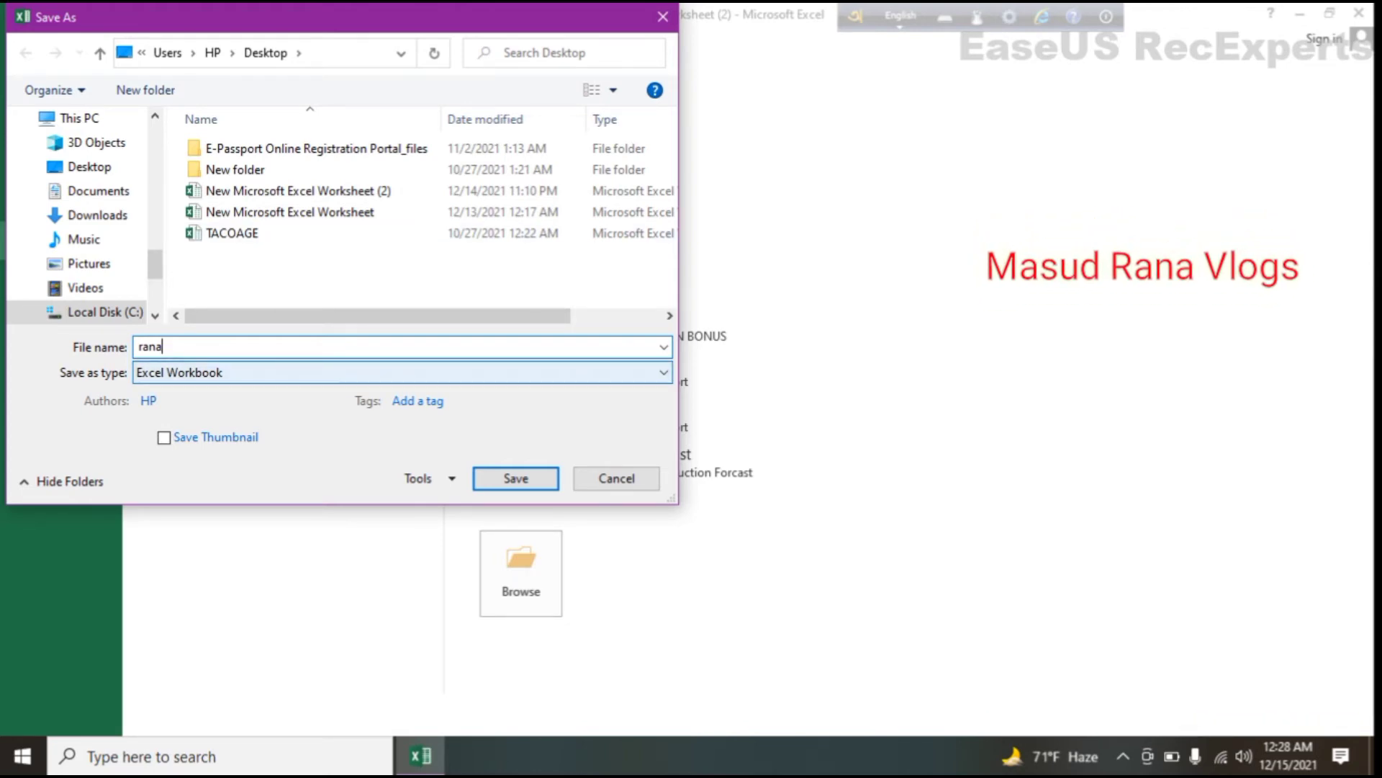
left_click(396, 373)
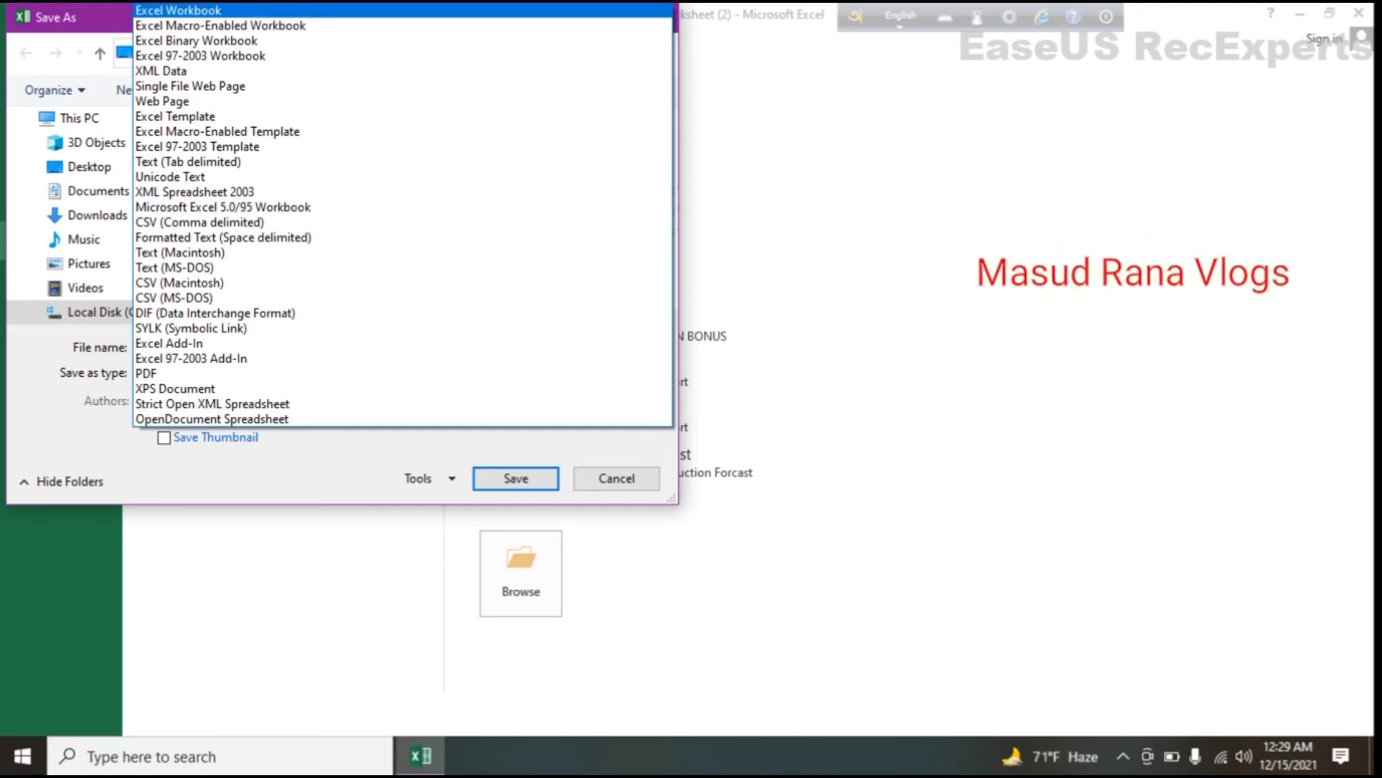
left_click(178, 10)
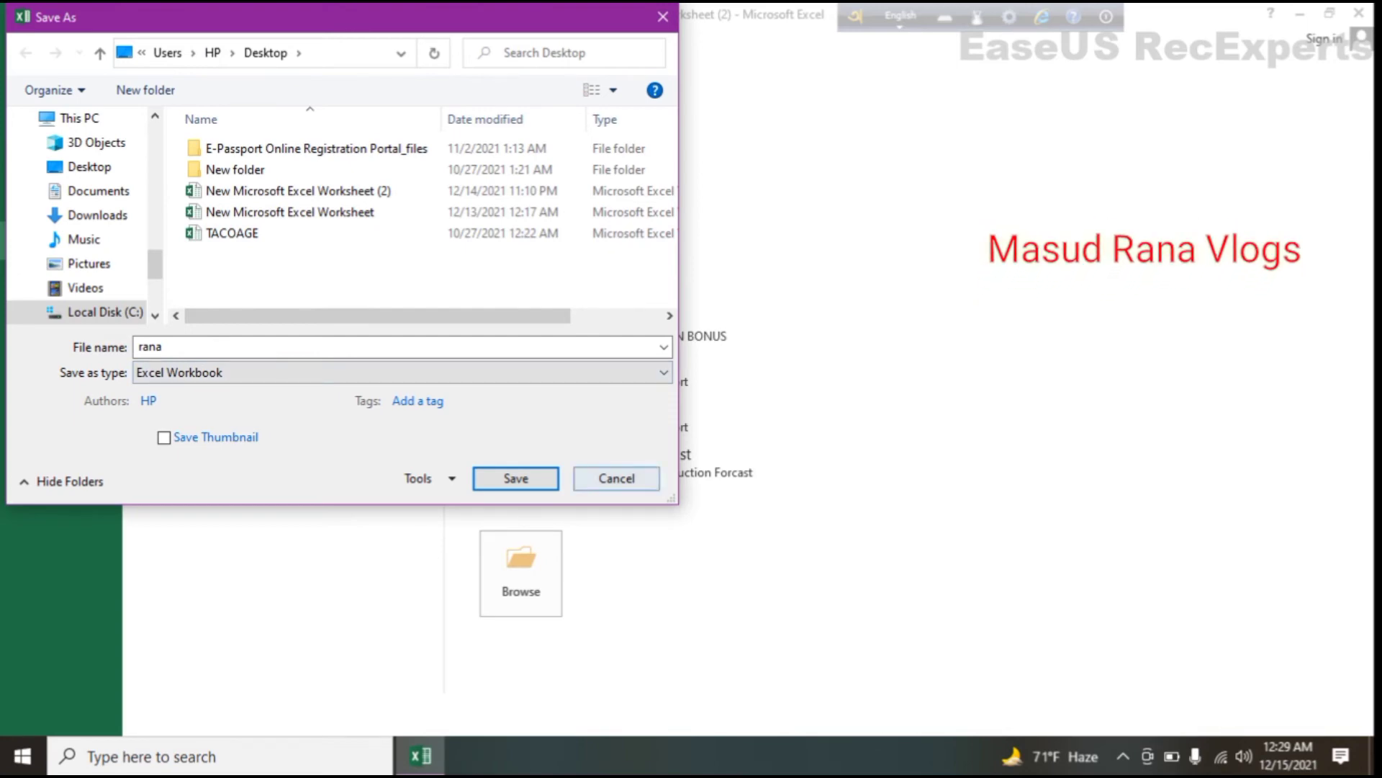
Confirm the save so the workbook is stored on the Desktop as 'rana'.
left_click(515, 478)
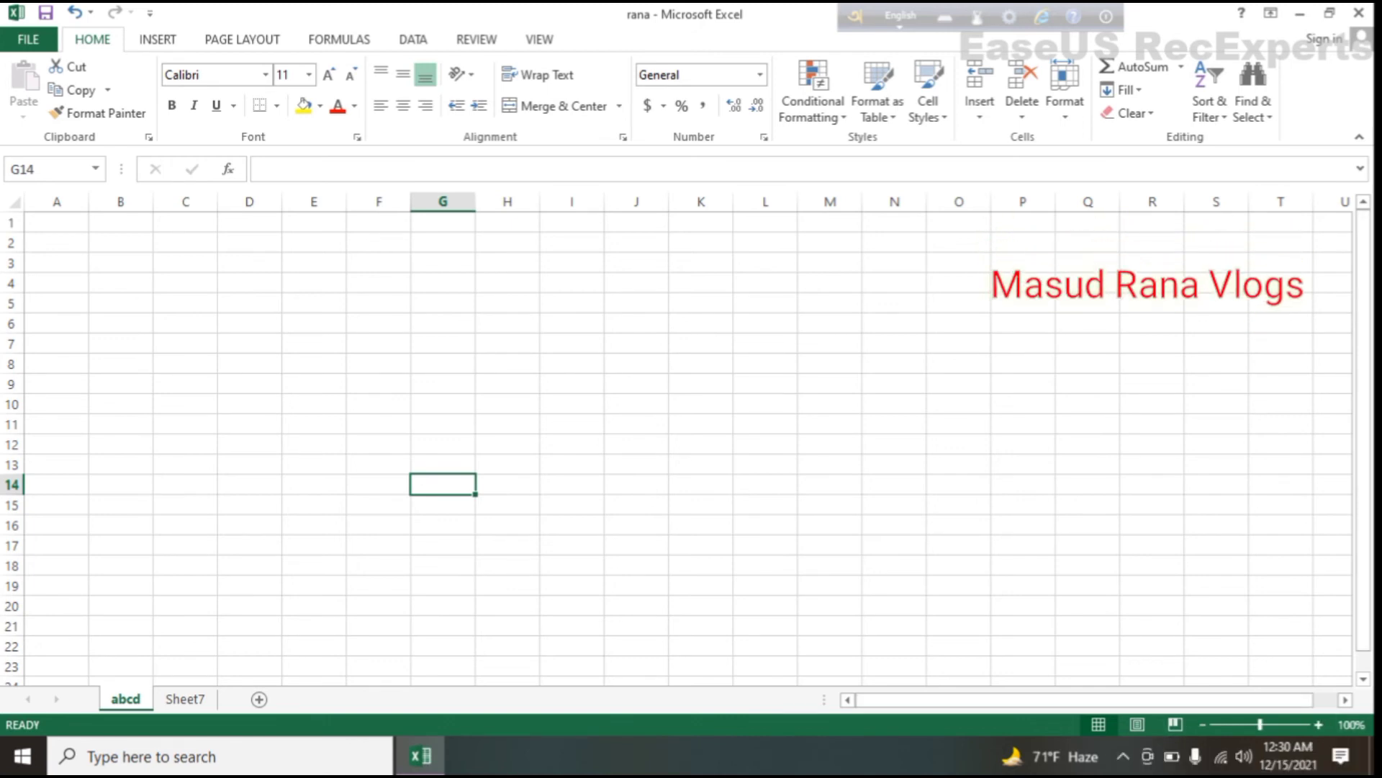
Zoom the sheet from 110% to 140%, then out to 60%; minimize and restore the window.
left_click(1319, 724)
left_click(1318, 724)
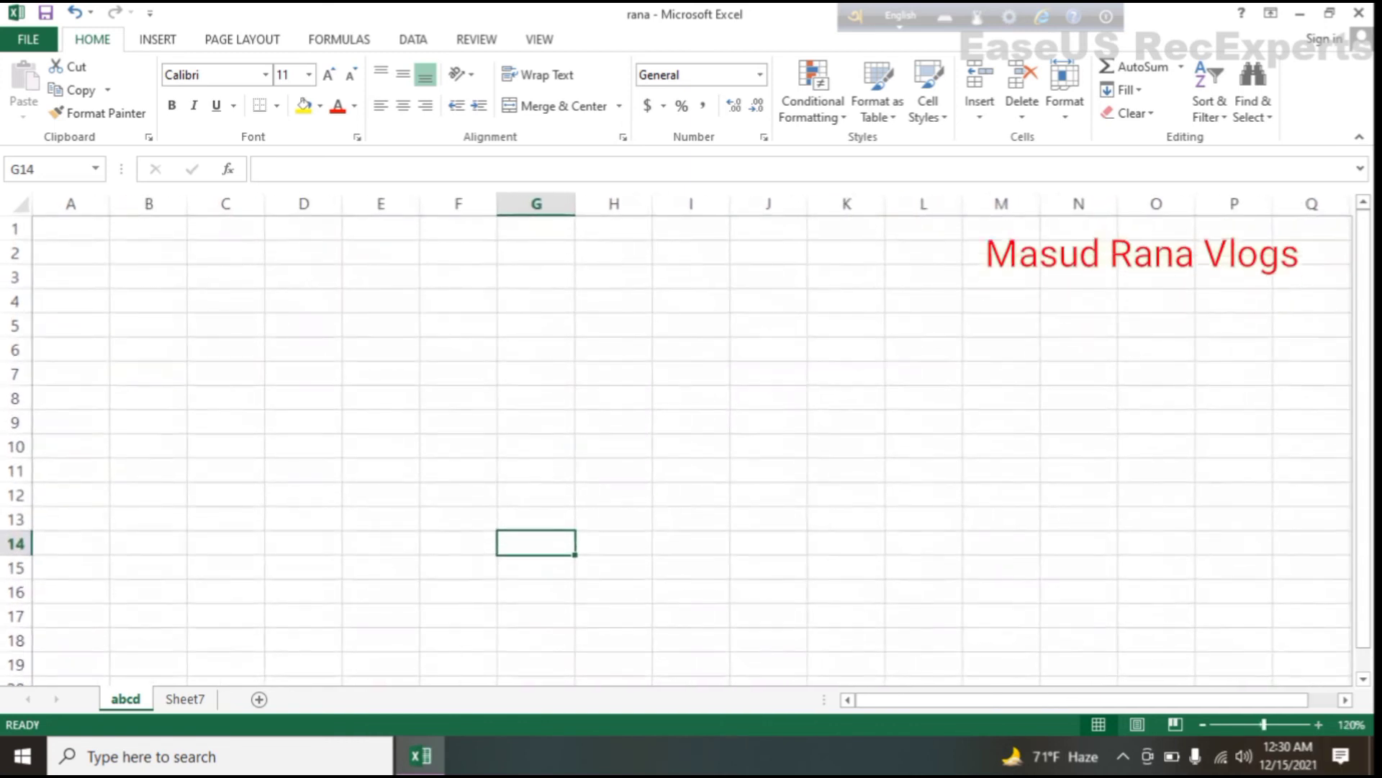
left_click(1318, 724)
left_click(1318, 724)
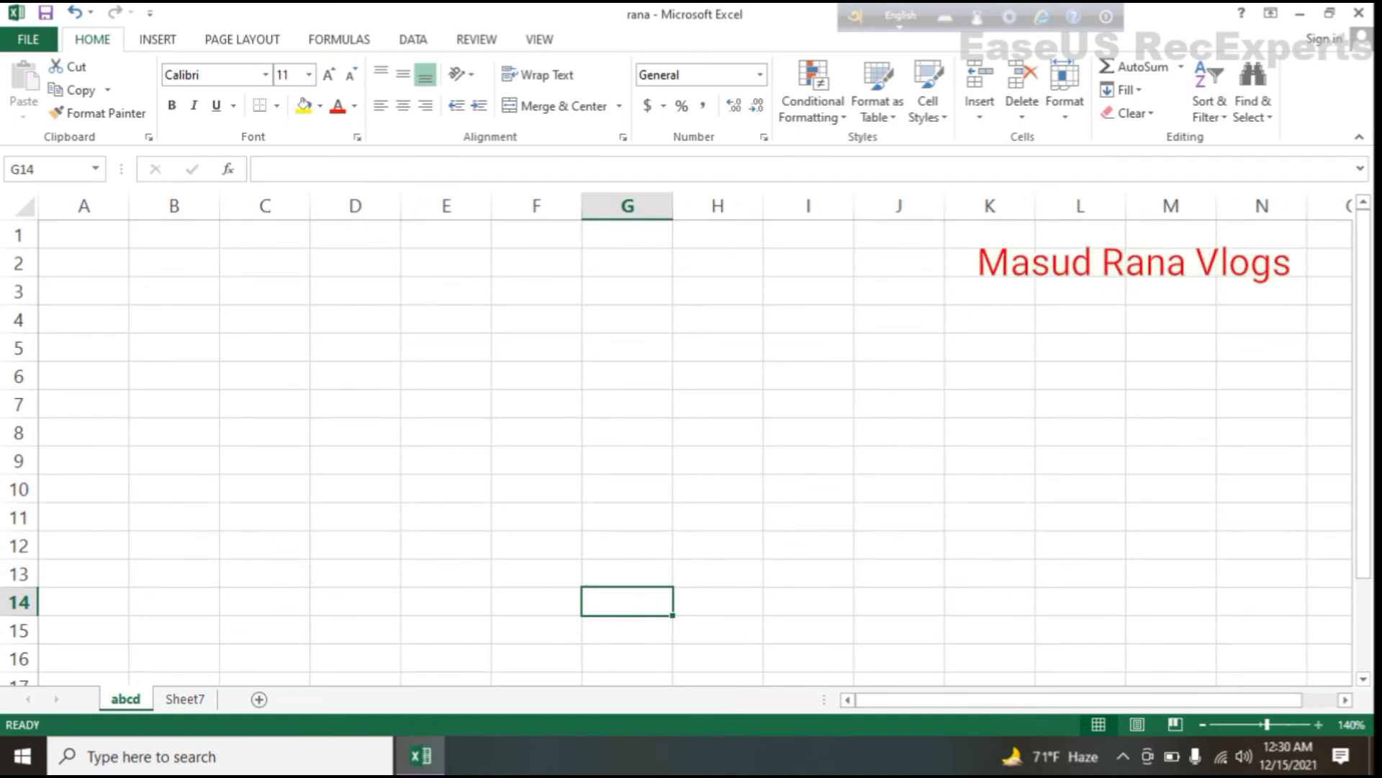
left_click(1203, 724)
left_click(1202, 725)
left_click(1203, 724)
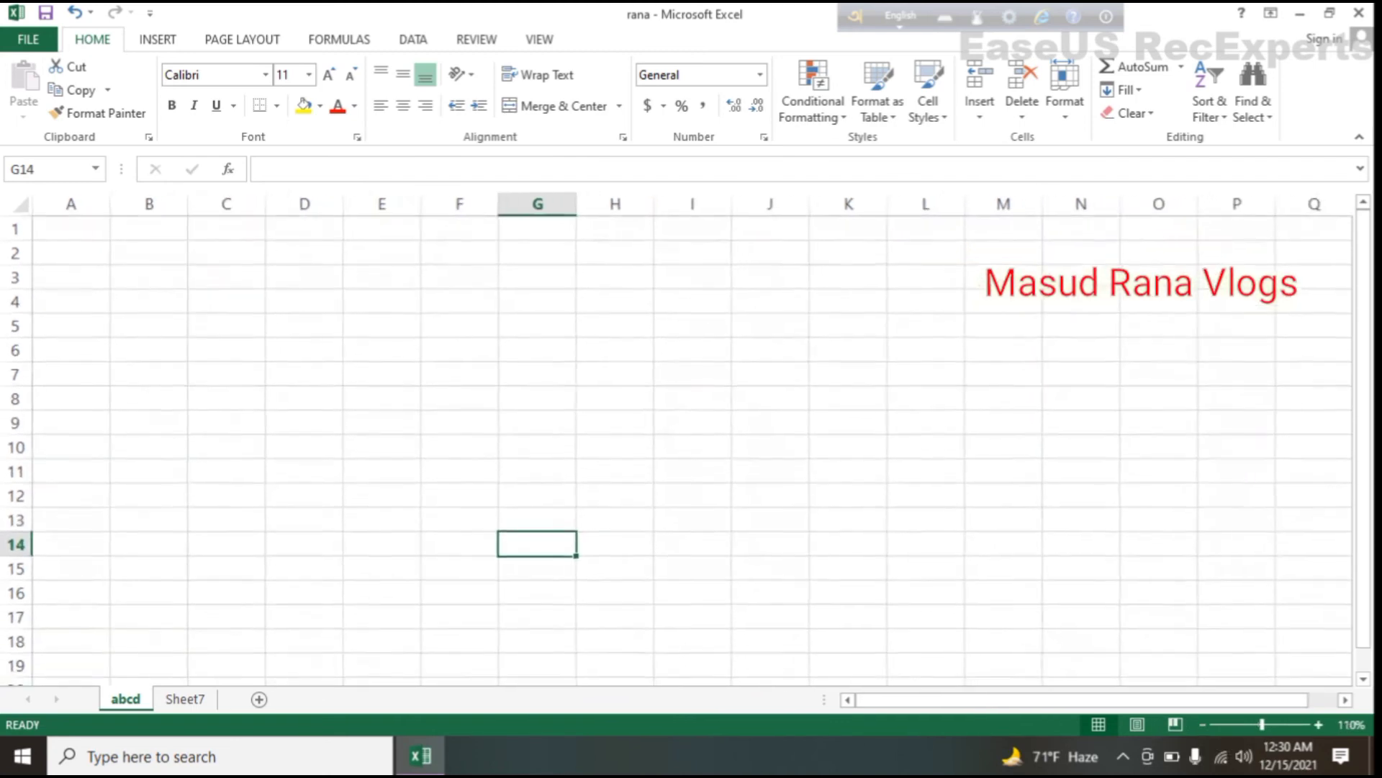
left_click(1203, 724)
left_click(1203, 724)
left_click(1203, 724)
left_click(1202, 724)
left_click(1203, 724)
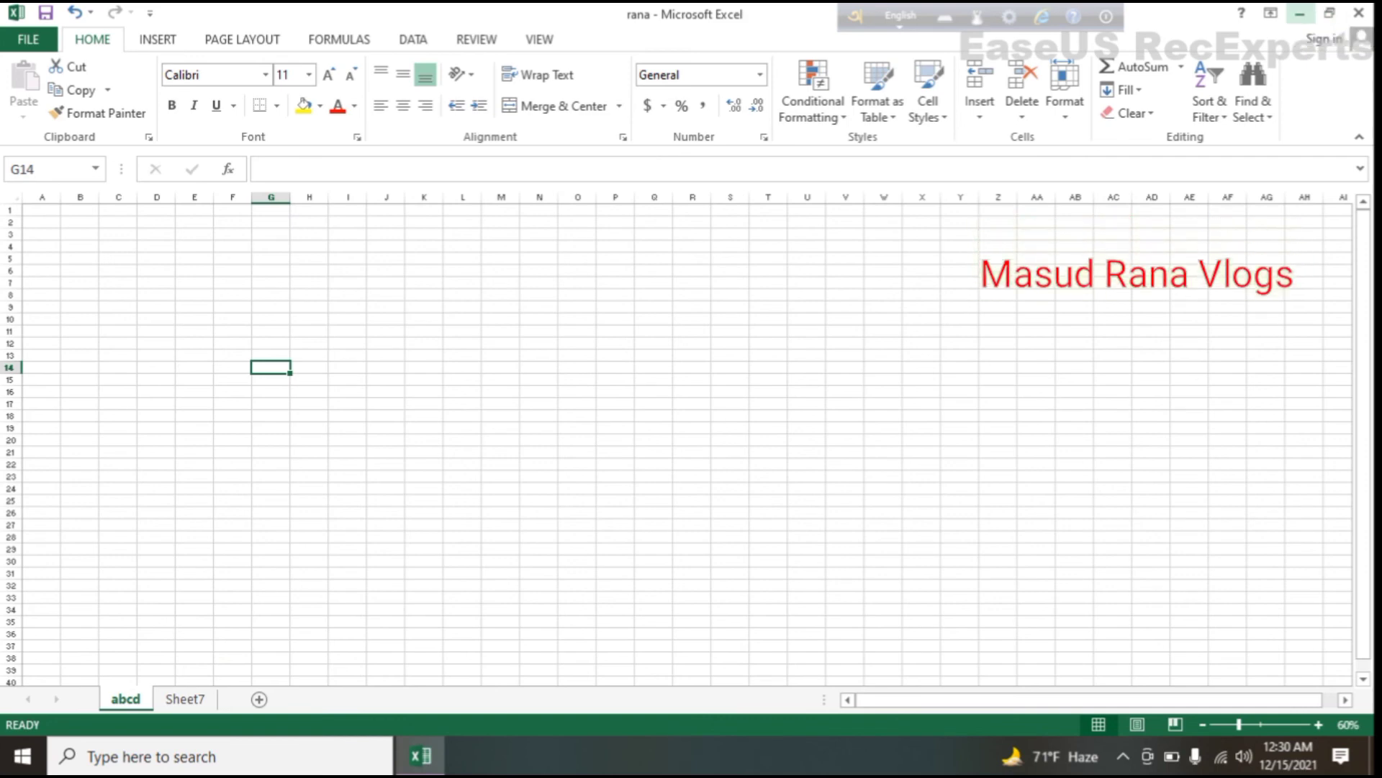
left_click(1300, 14)
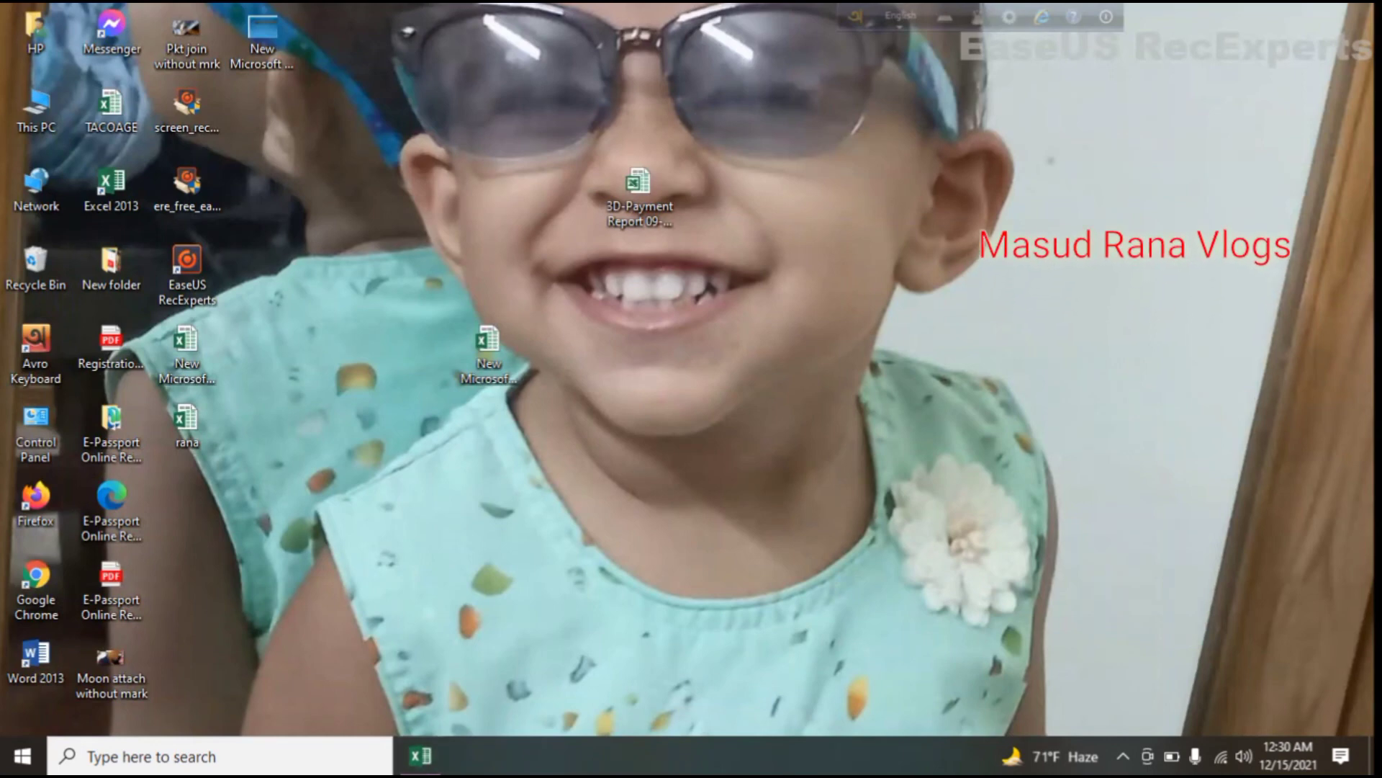
left_click(421, 755)
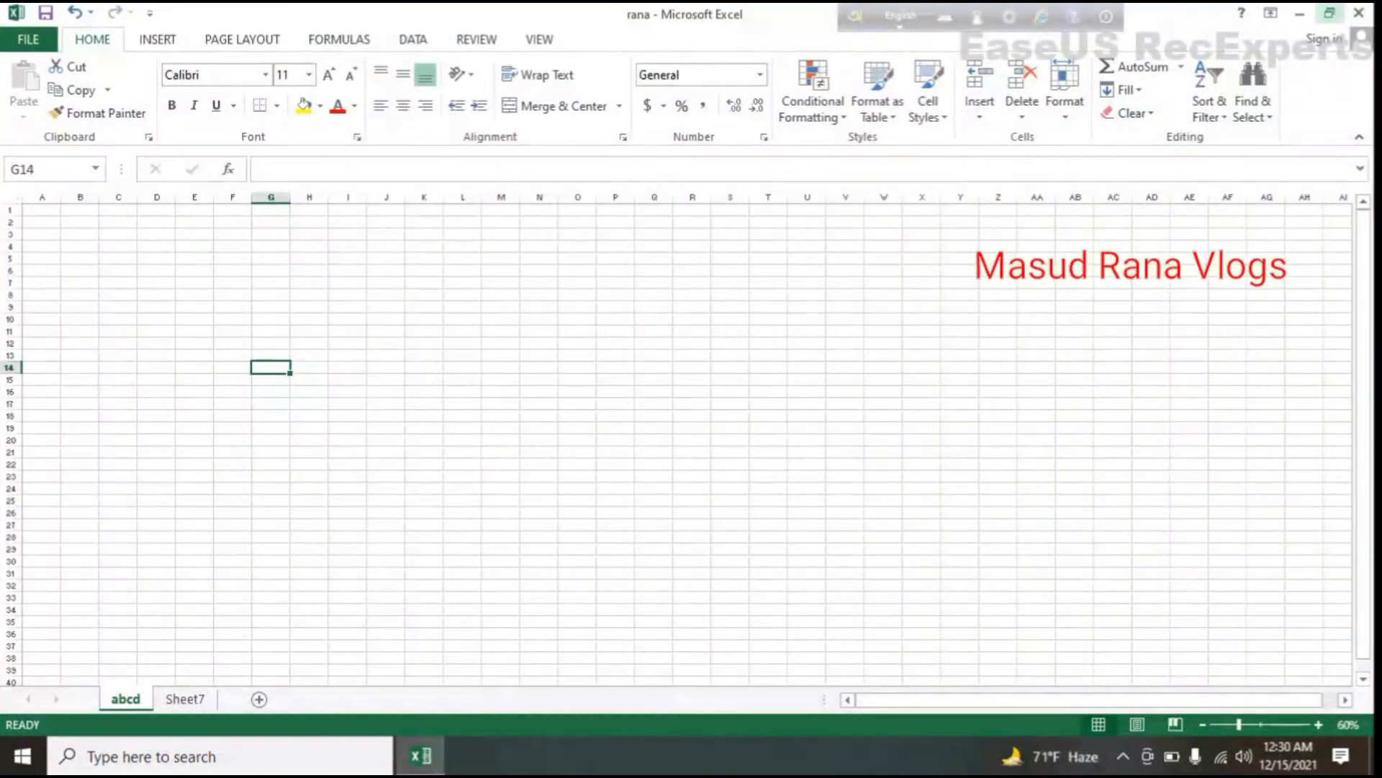
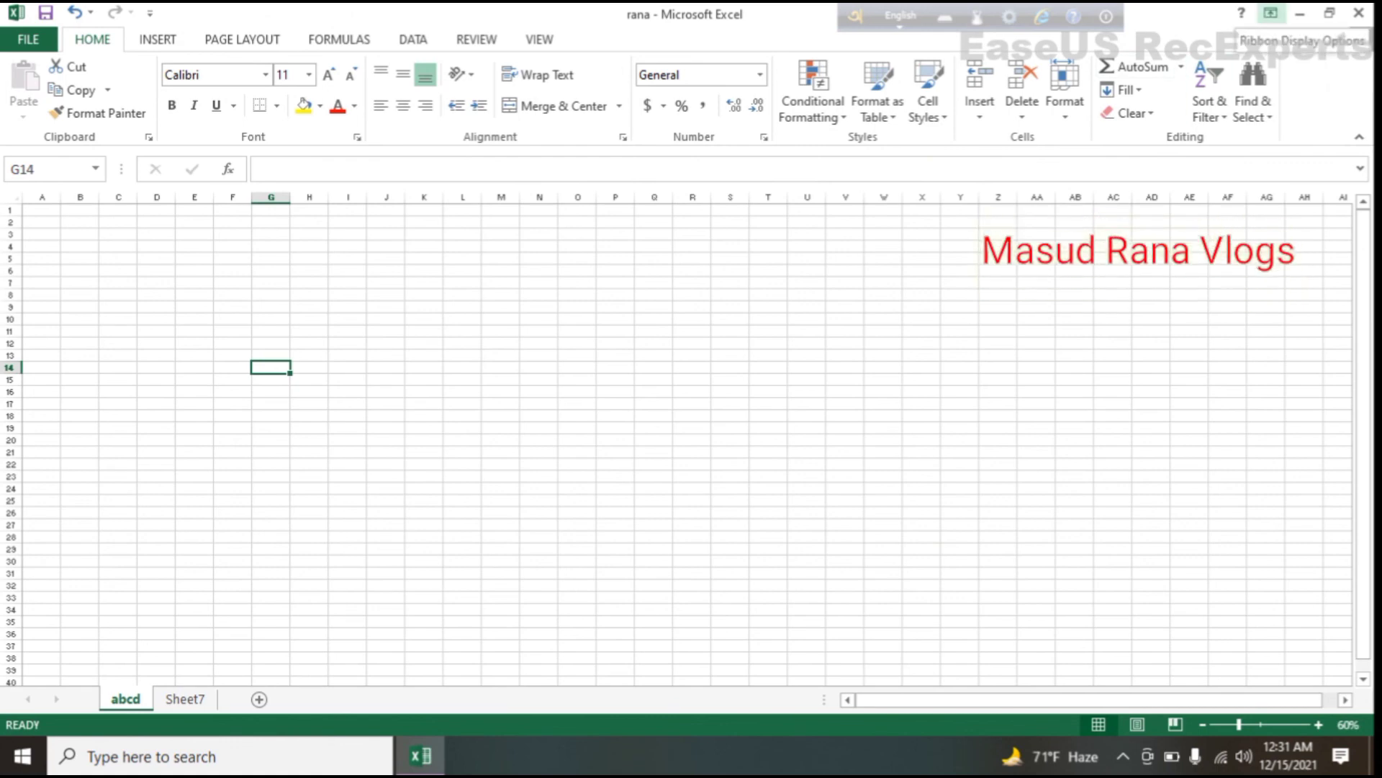
Switch the ribbon display to Auto-hide Ribbon so the abcd sheet fills the window.
left_click(1270, 13)
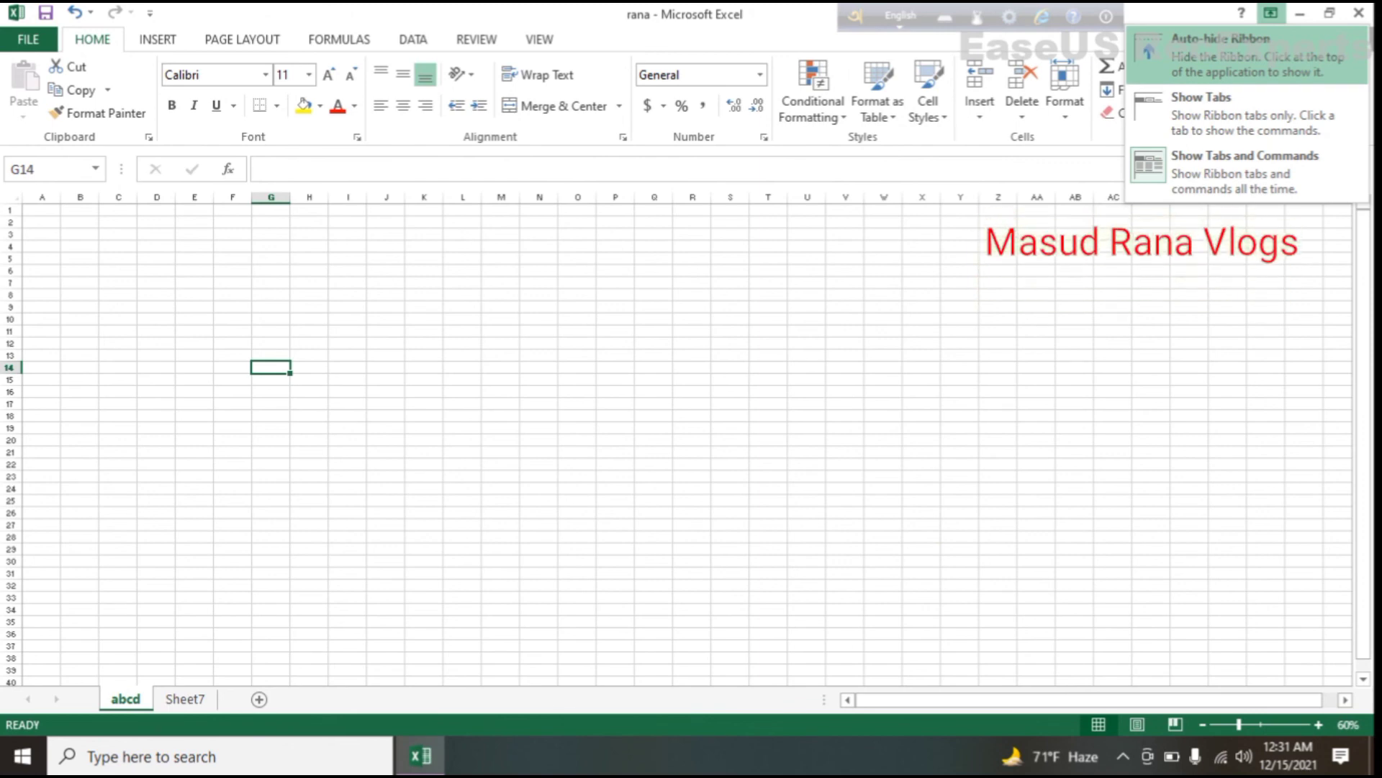
left_click(1231, 54)
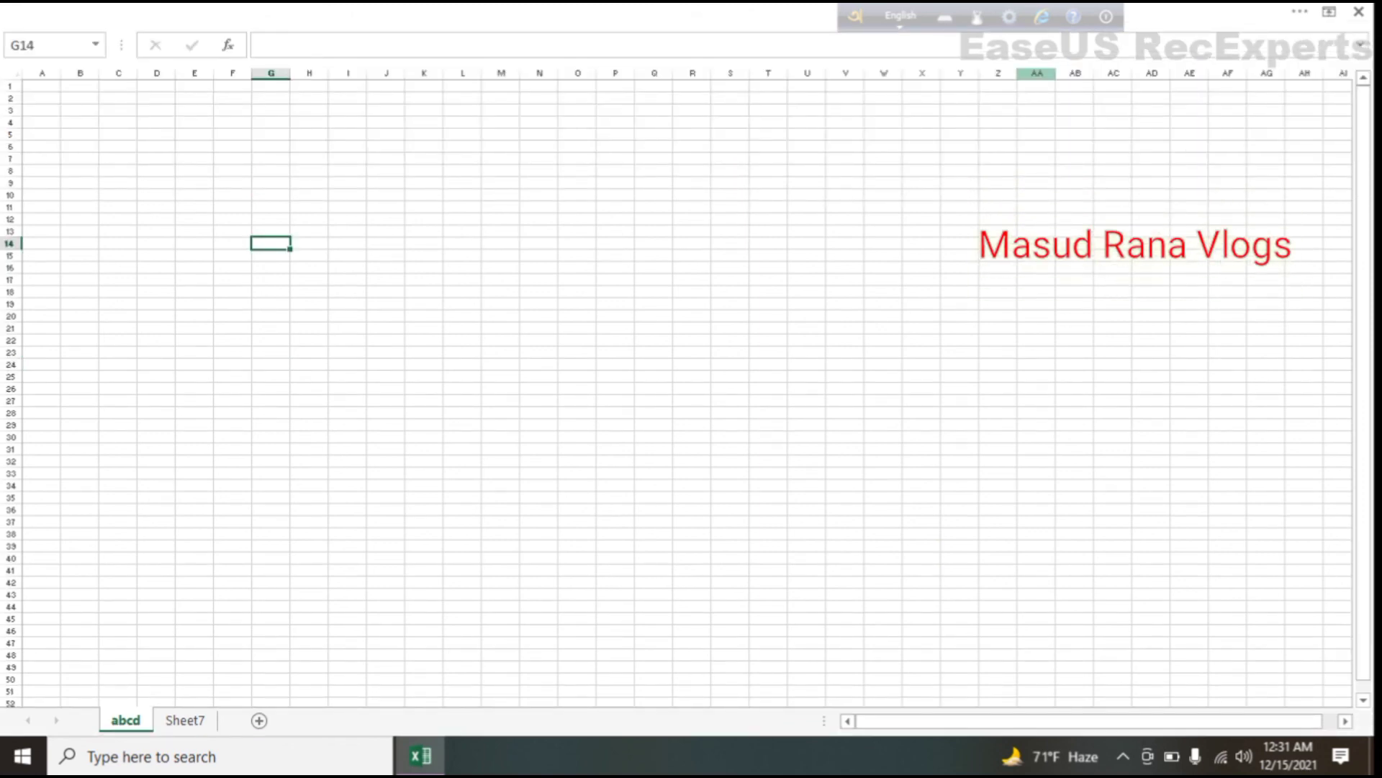